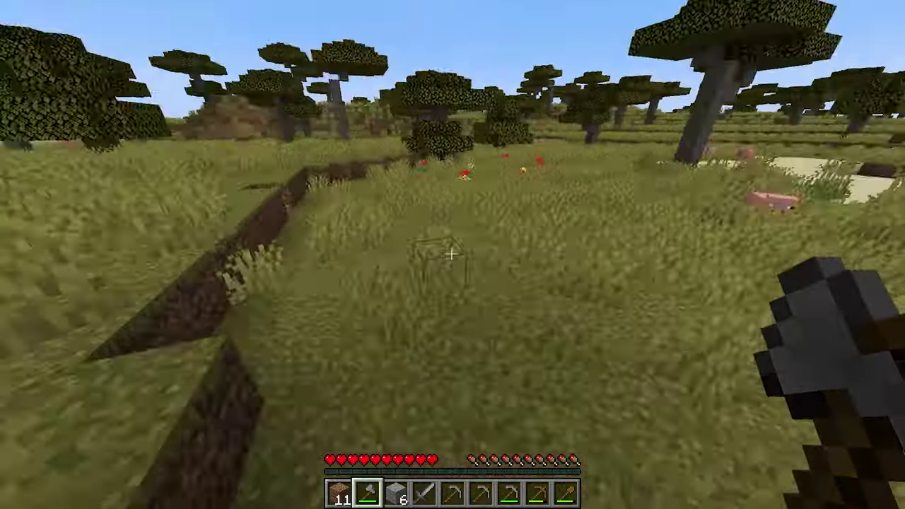
pyautogui.press('4')
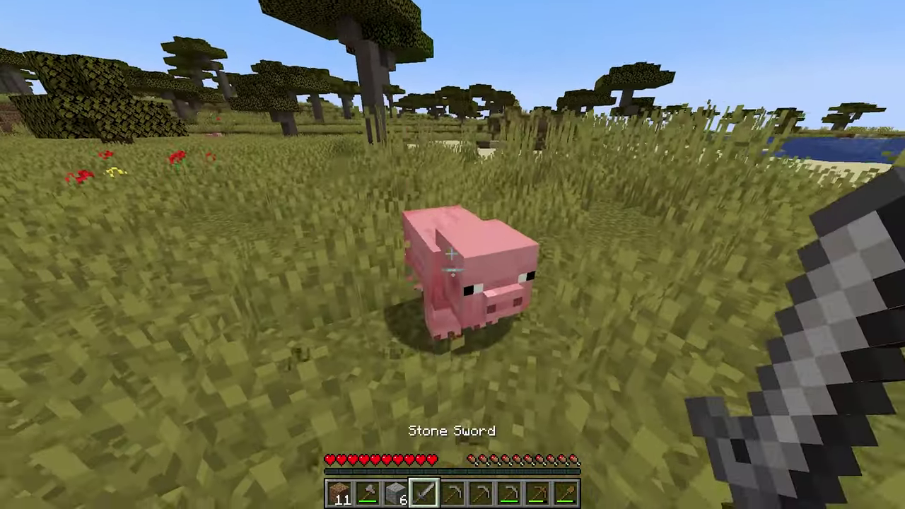
pyautogui.click(452, 254)
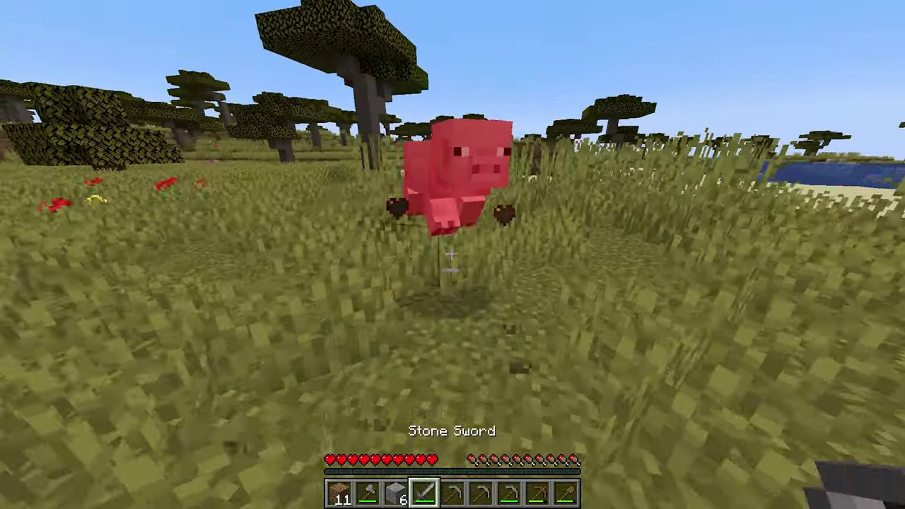
pyautogui.click(452, 254)
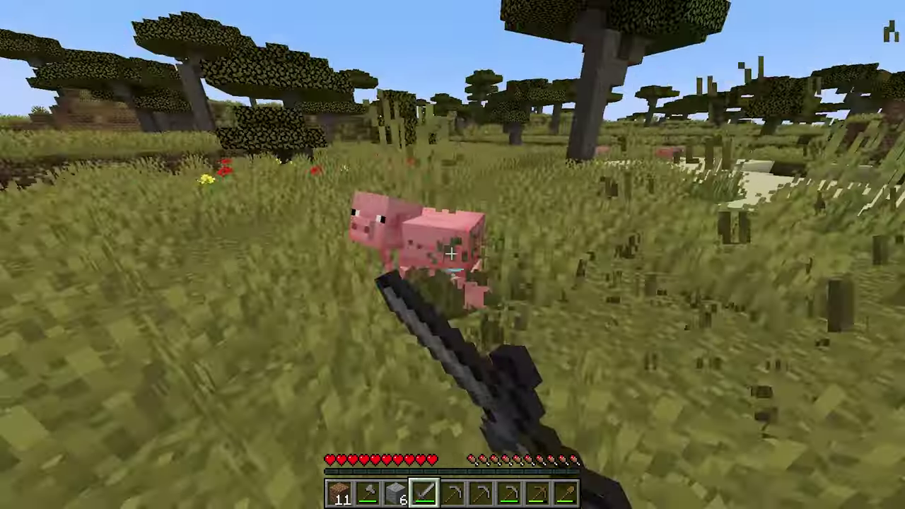
pyautogui.click(453, 254)
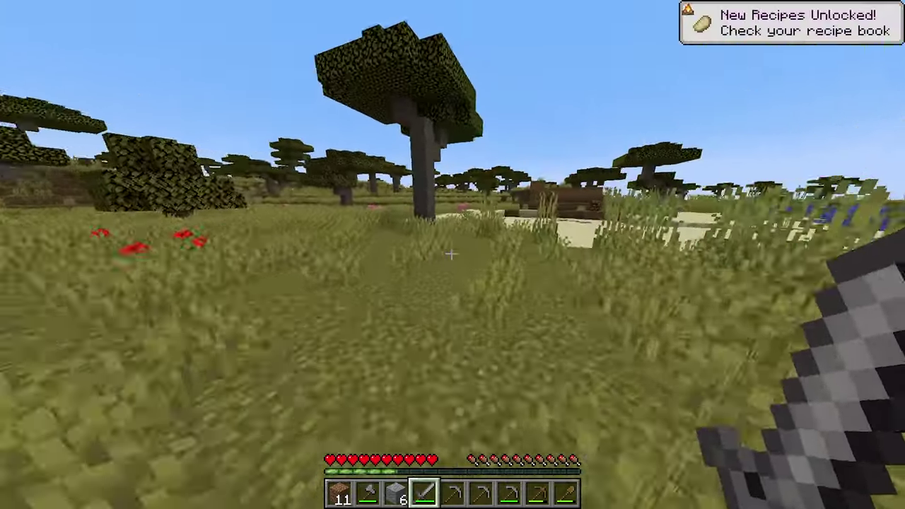
pyautogui.press('w')
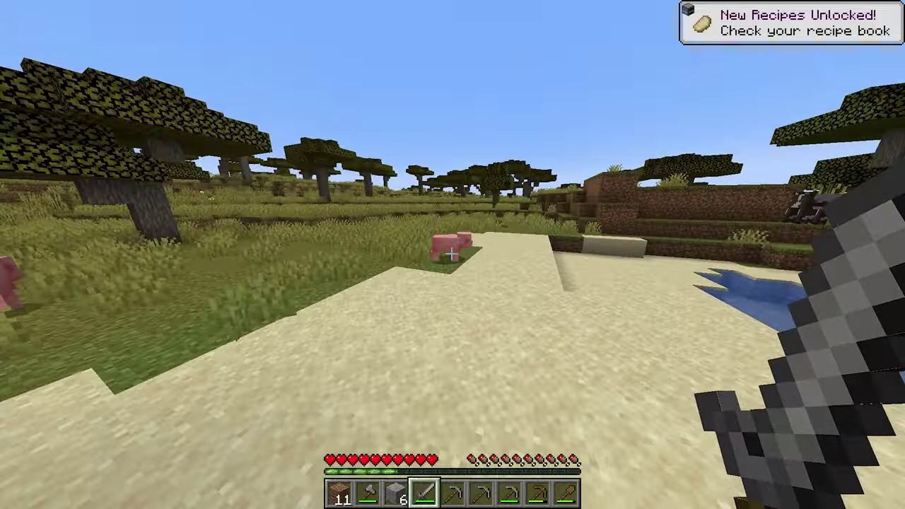
pyautogui.press('w')
pyautogui.click(453, 255)
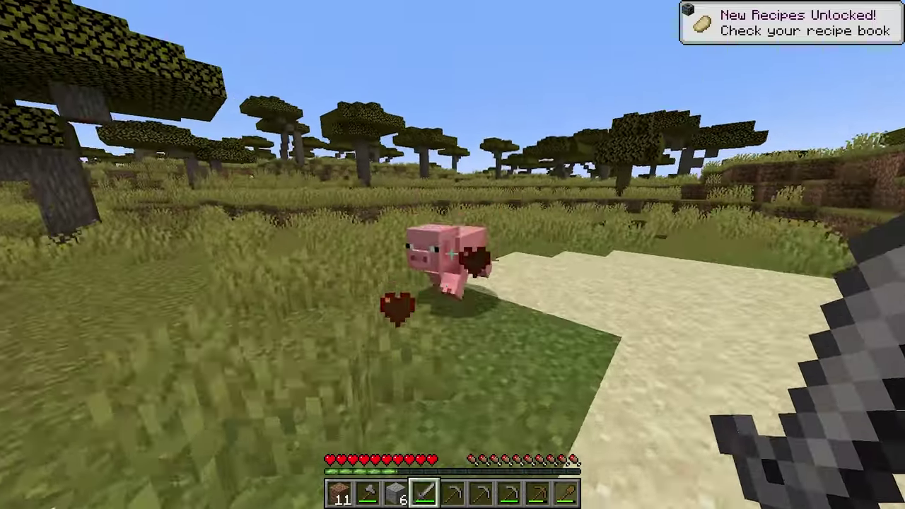
pyautogui.click(452, 254)
pyautogui.press('w')
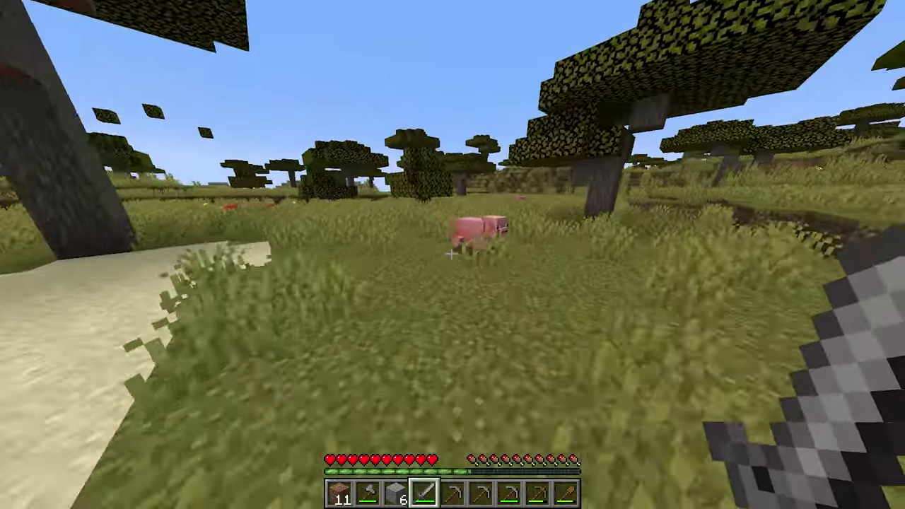
pyautogui.click(452, 254)
pyautogui.press('w')
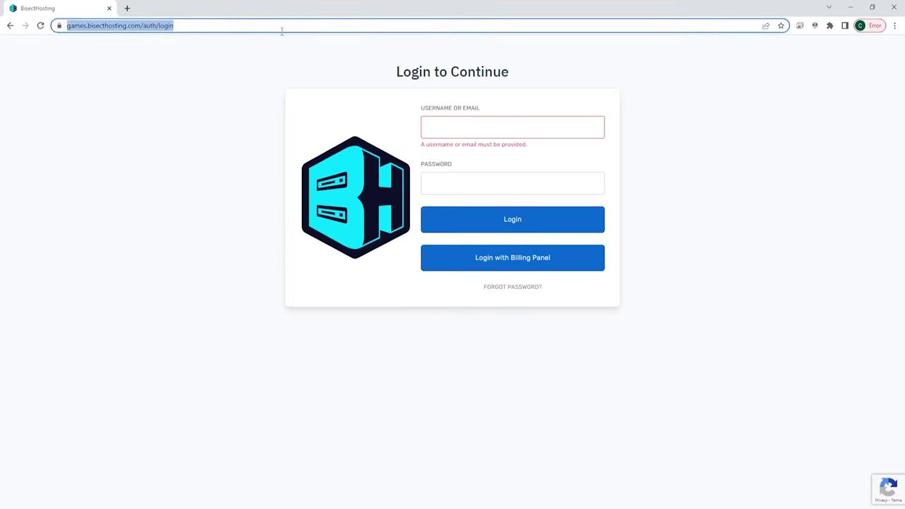
# Visit games.bisecthosting.com and open the Other Games control panel login from the BisectHosting site
pyautogui.write('games.bisecthosting.com')
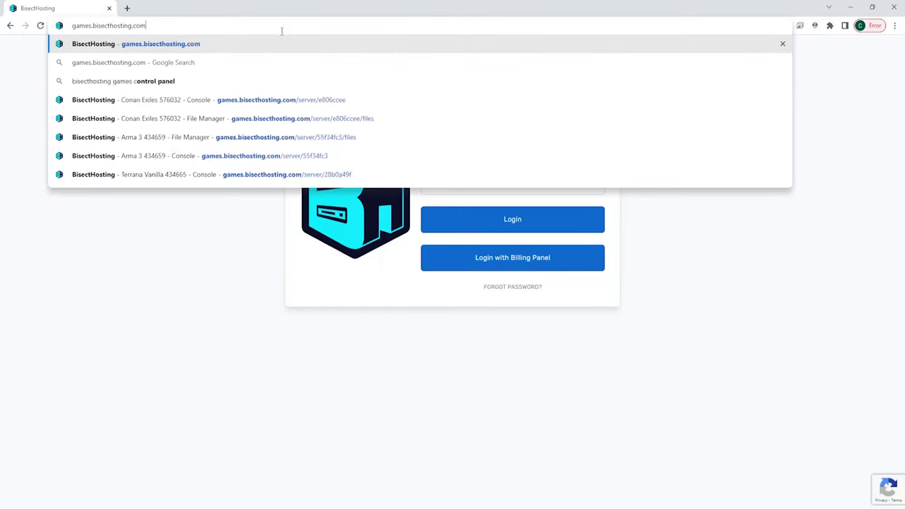
pyautogui.press('Return')
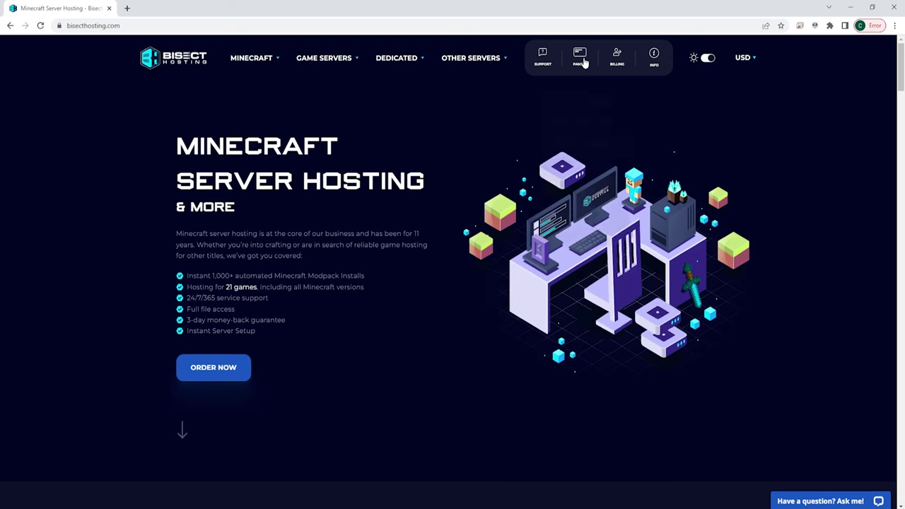
pyautogui.click(579, 57)
pyautogui.moveTo(580, 60)
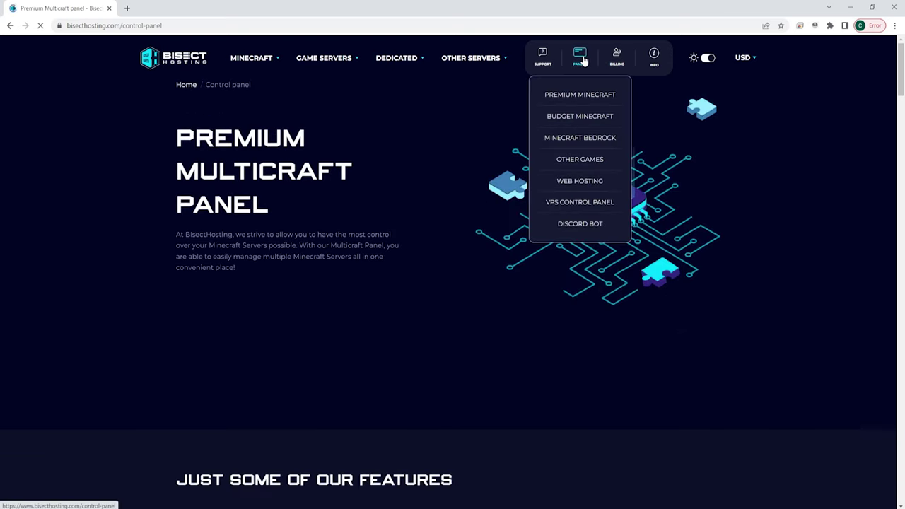
pyautogui.click(589, 164)
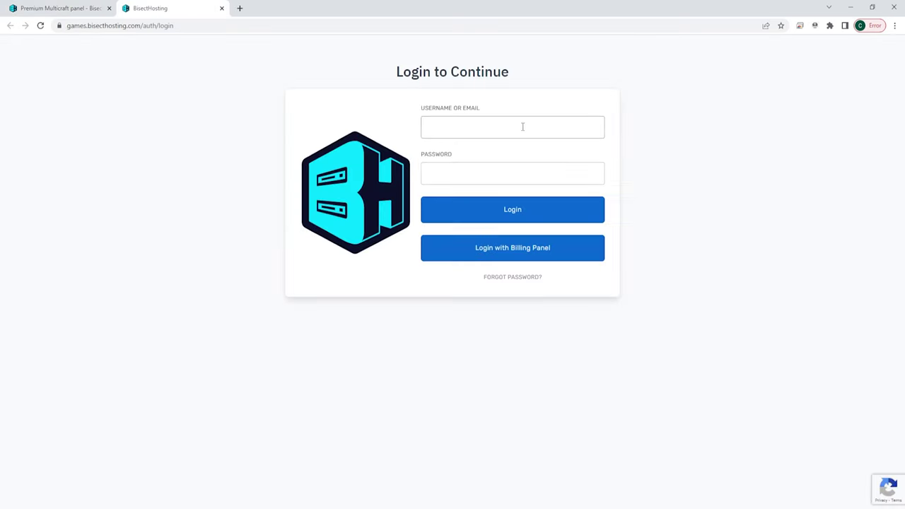
# Log in to the games panel with the account's username or email and password
pyautogui.click(474, 121)
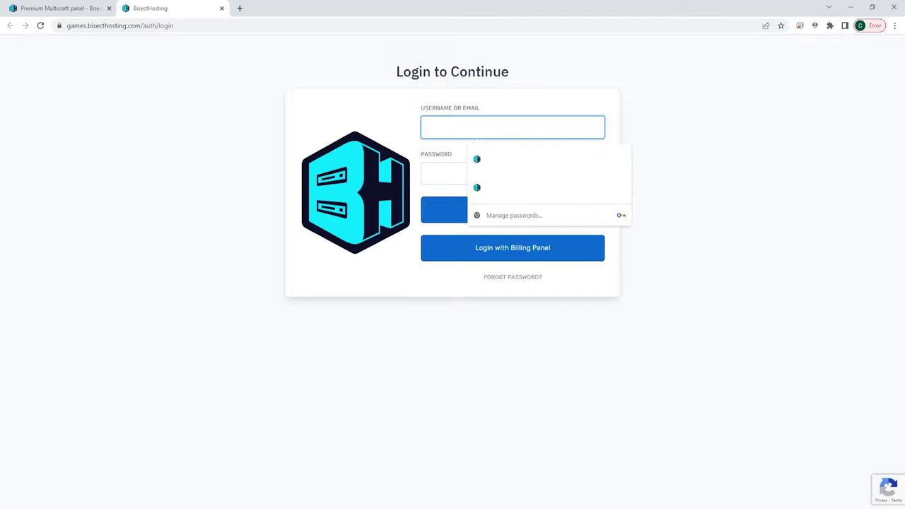
pyautogui.press('Escape')
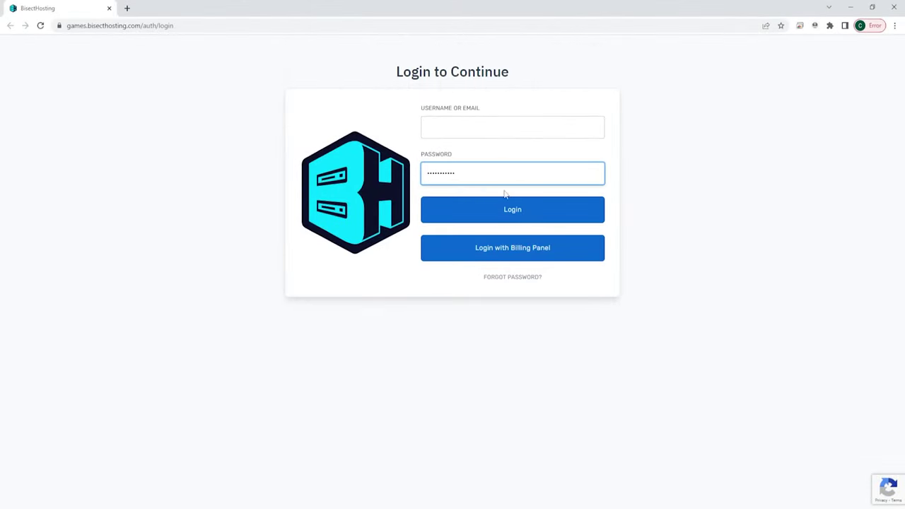
pyautogui.click(544, 222)
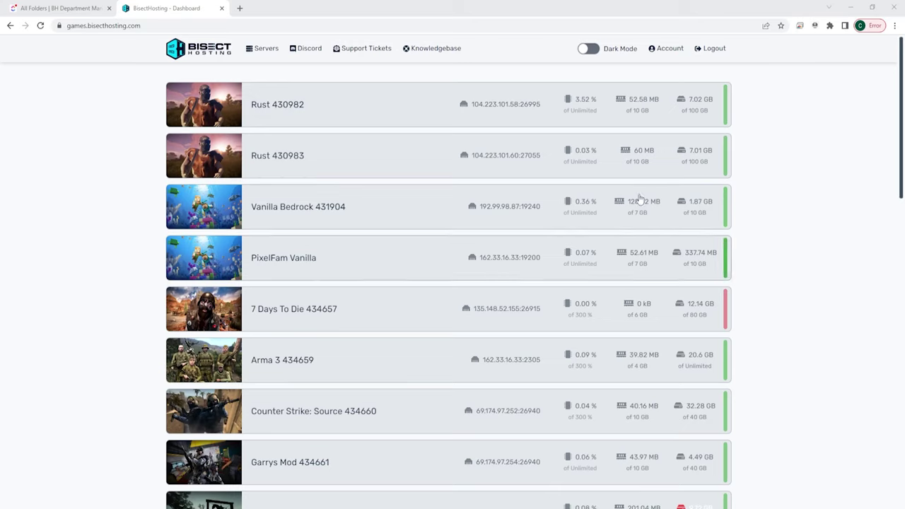
# Open the Ark: Survival Evolved server from the list of servers
pyautogui.click(670, 52)
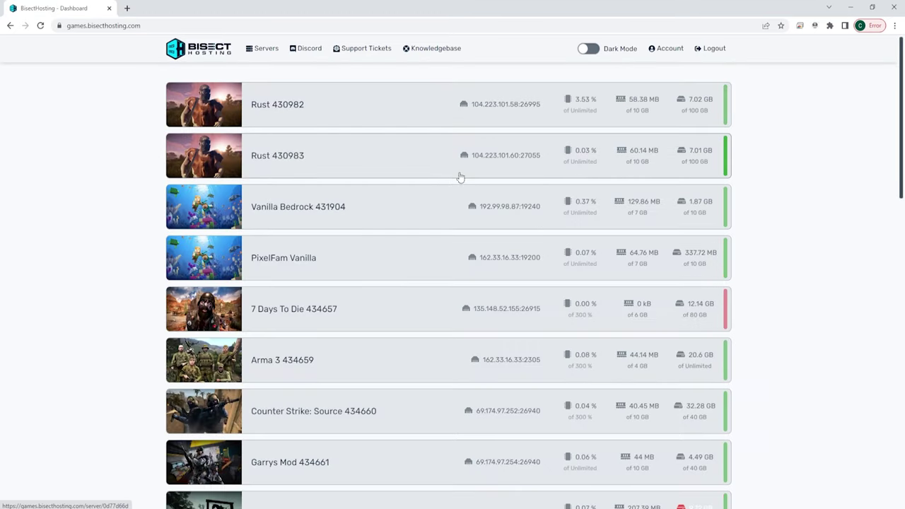
pyautogui.scroll(-4, 456, 176)
pyautogui.scroll(-5, 448, 183)
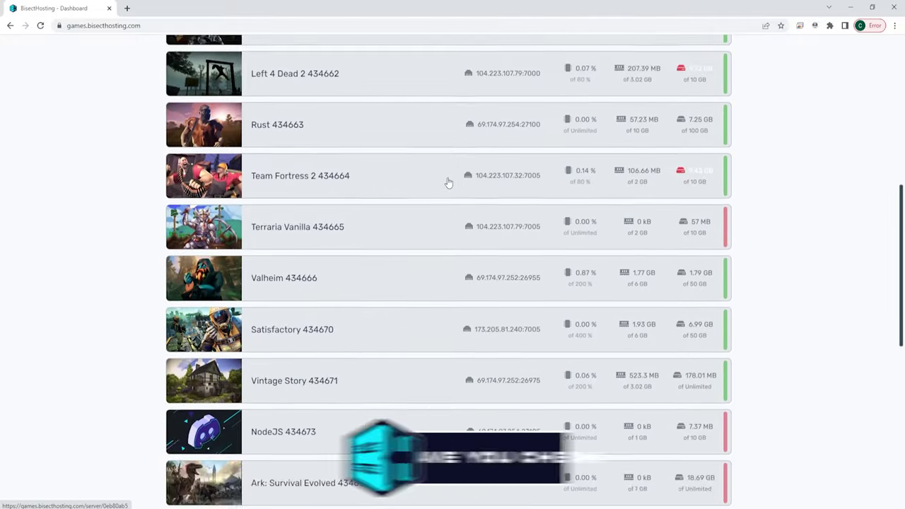
pyautogui.click(326, 283)
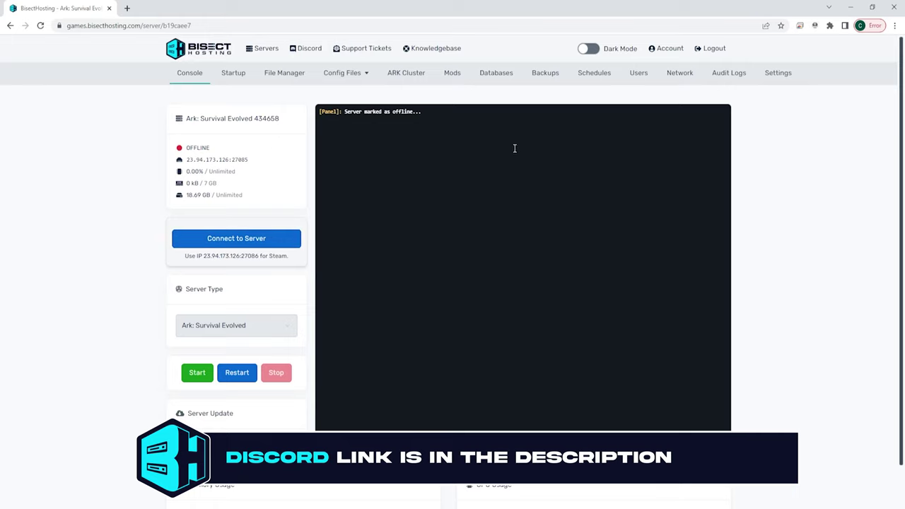
# Look over the server's console page and view its Connect to Server tutorial video, closing the video's page
pyautogui.scroll(-1, 203, 228)
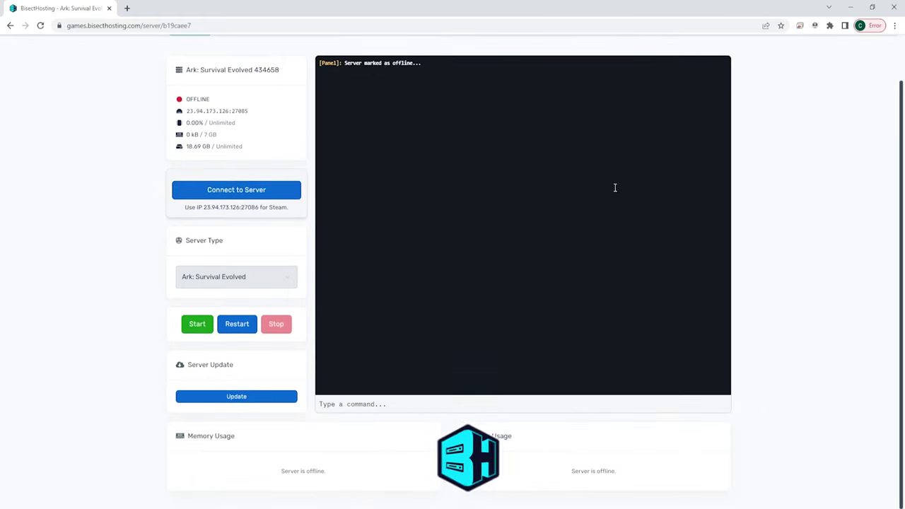
pyautogui.scroll(1, 534, 289)
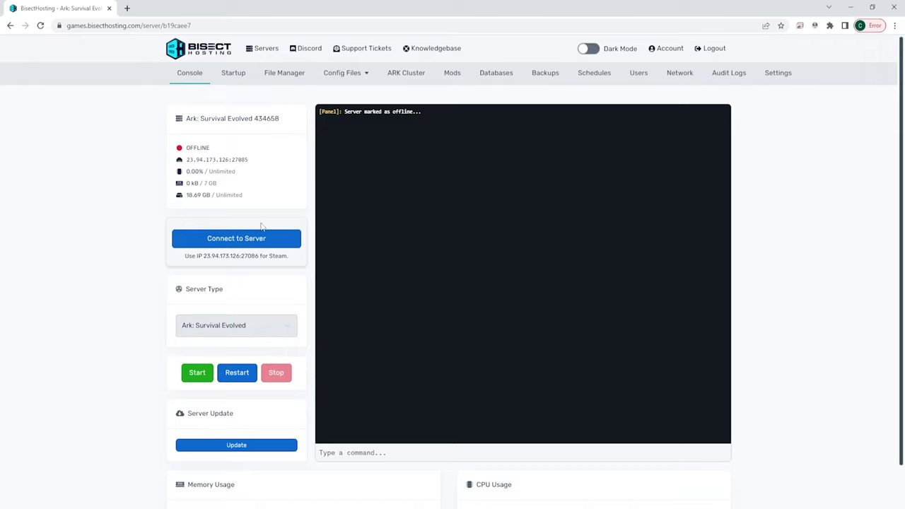
pyautogui.scroll(-1, 303, 229)
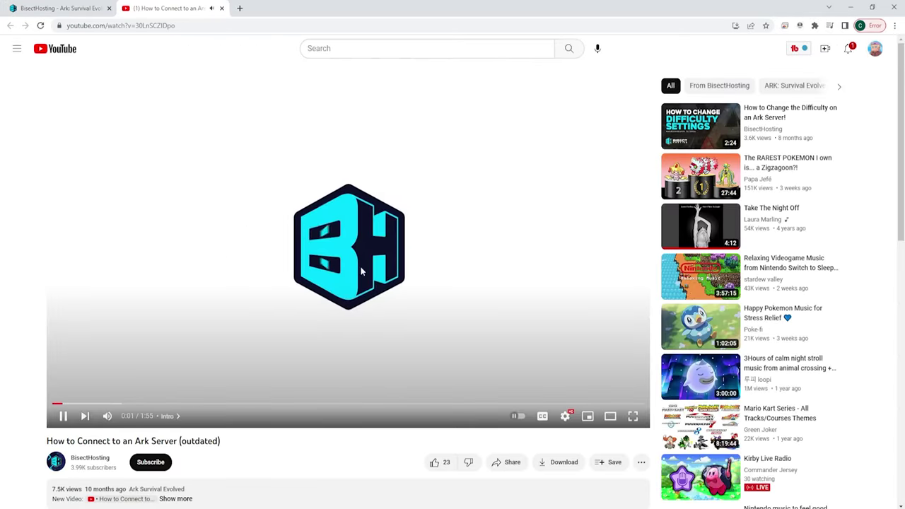
pyautogui.click(221, 8)
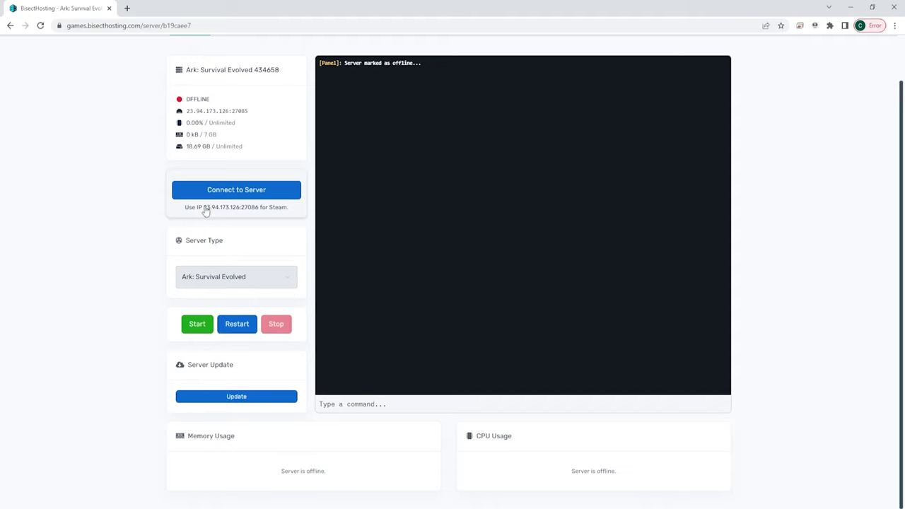
# Copy the server's Steam IP address and view the available server types, keeping Ark: Survival Evolved
pyautogui.moveTo(204, 211); pyautogui.dragTo(258, 213)
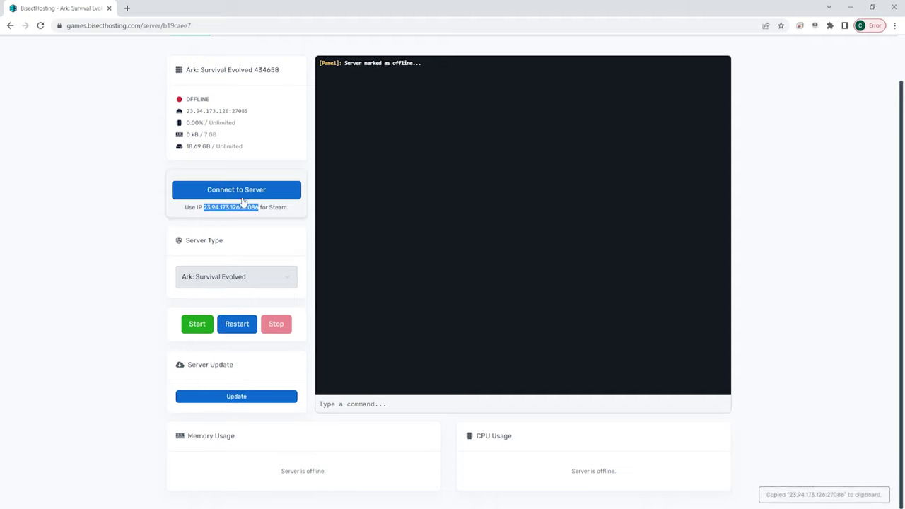
pyautogui.click(294, 226)
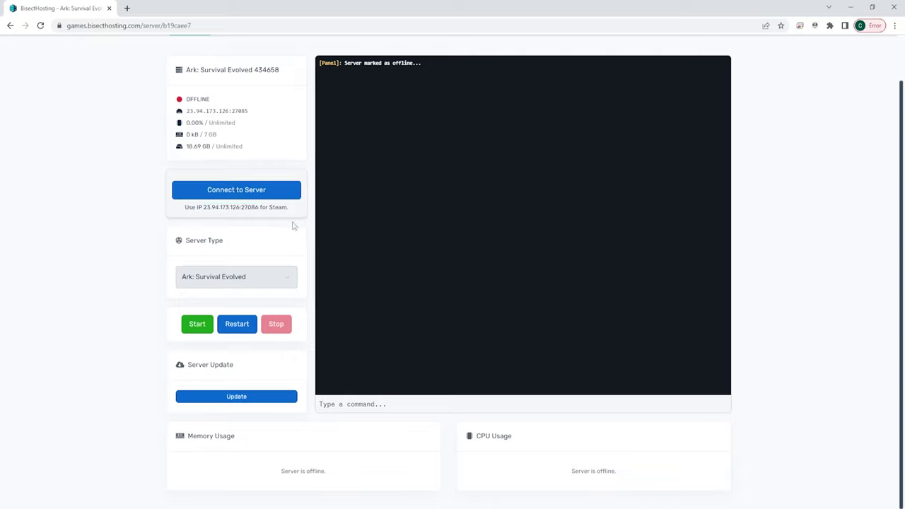
pyautogui.click(229, 284)
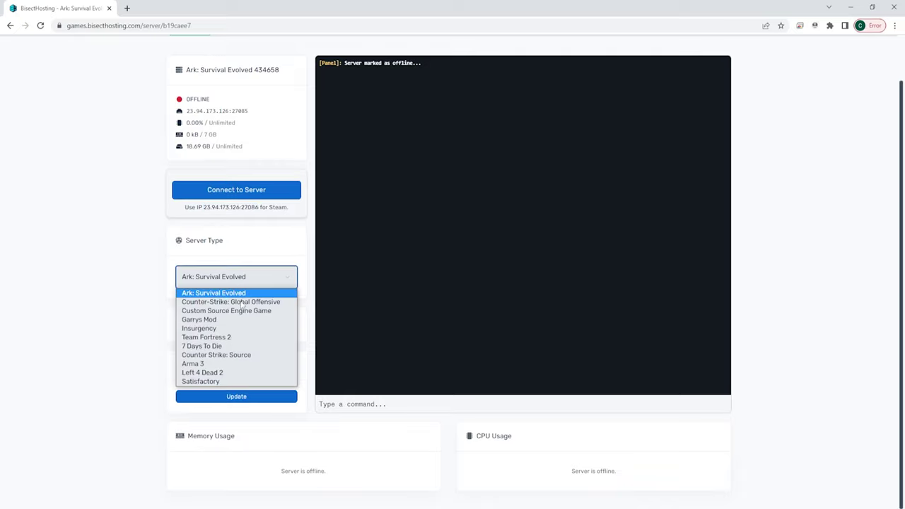
pyautogui.click(130, 268)
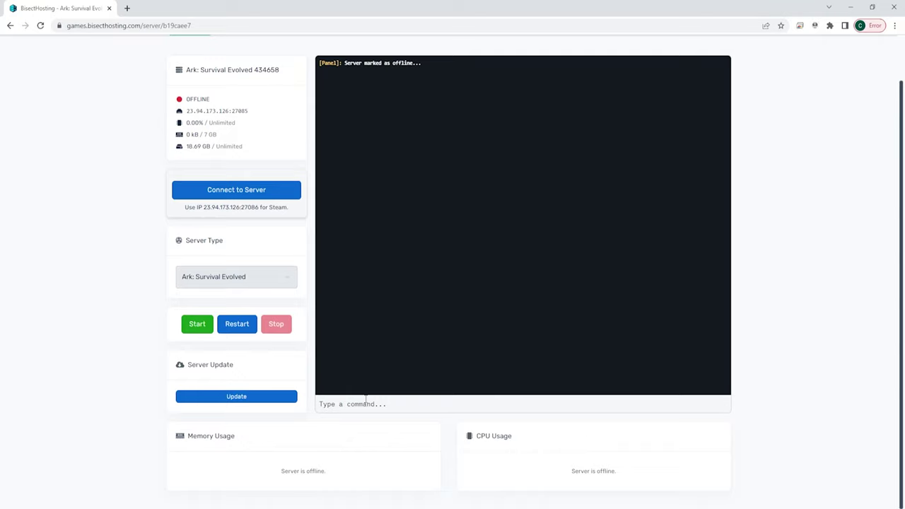
pyautogui.write('type comman')
pyautogui.hotkey('ctrl', 'a')
pyautogui.press('BackSpace')
# Open the server's startup settings and review the variables, the maximum players setting and the notice about automatic saving
pyautogui.scroll(1, 355, 392)
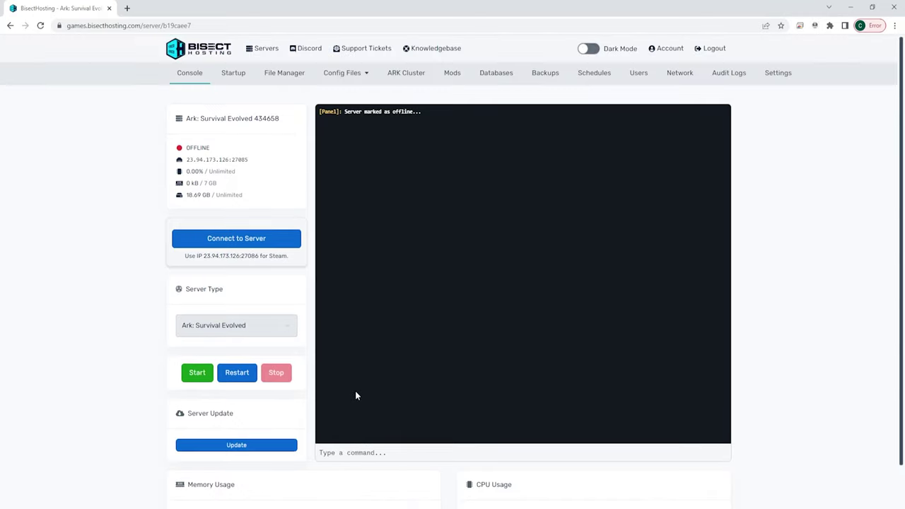
pyautogui.click(233, 73)
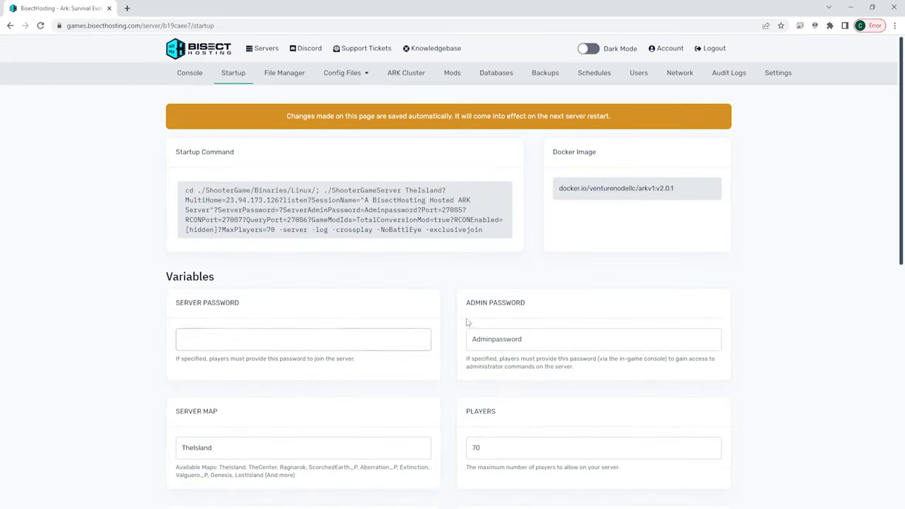
pyautogui.scroll(-3, 468, 324)
pyautogui.scroll(-5, 377, 179)
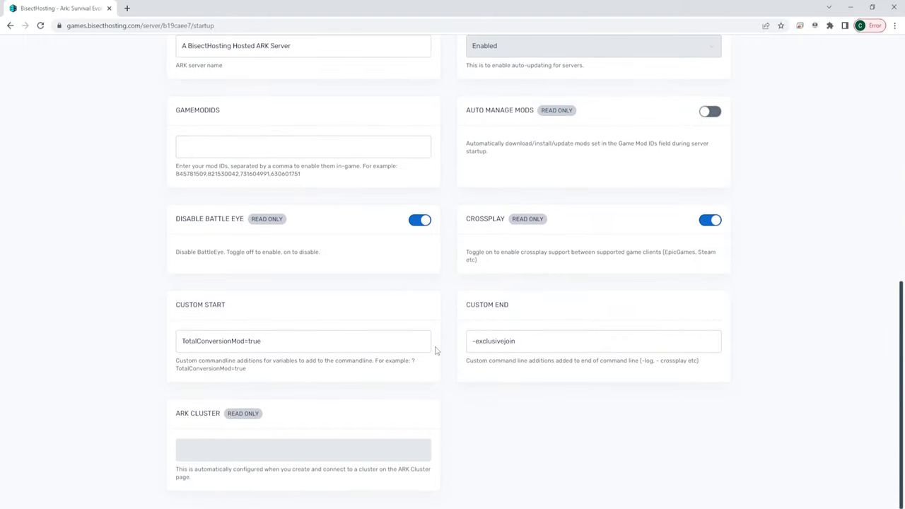
pyautogui.scroll(5, 436, 350)
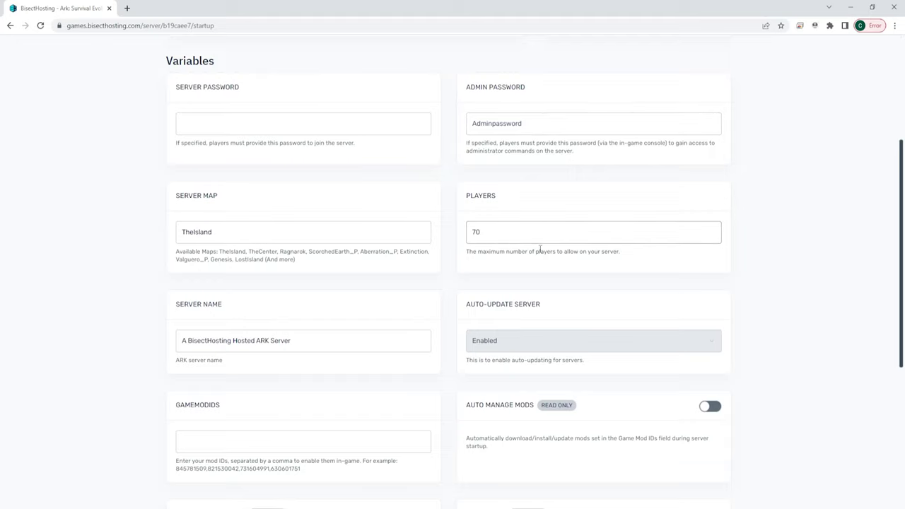
pyautogui.moveTo(478, 254); pyautogui.dragTo(497, 259)
pyautogui.click(519, 280)
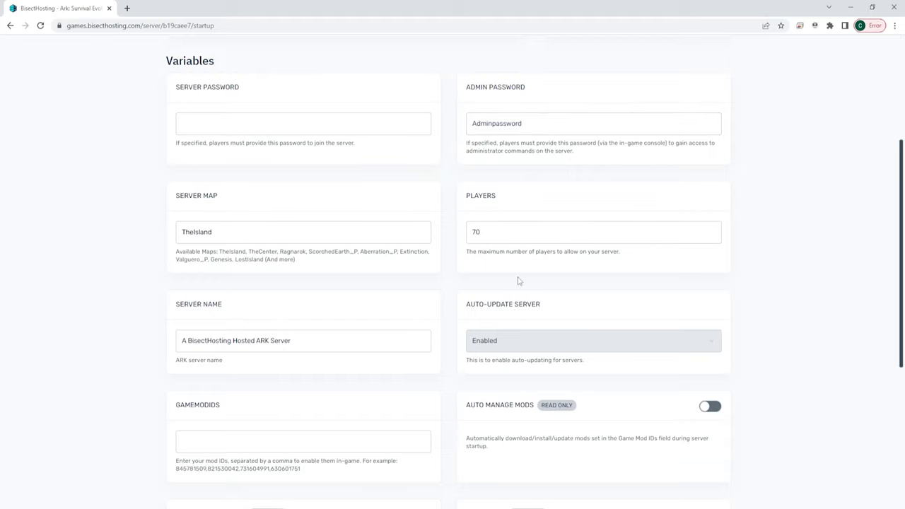
pyautogui.scroll(3, 524, 277)
pyautogui.scroll(1, 524, 277)
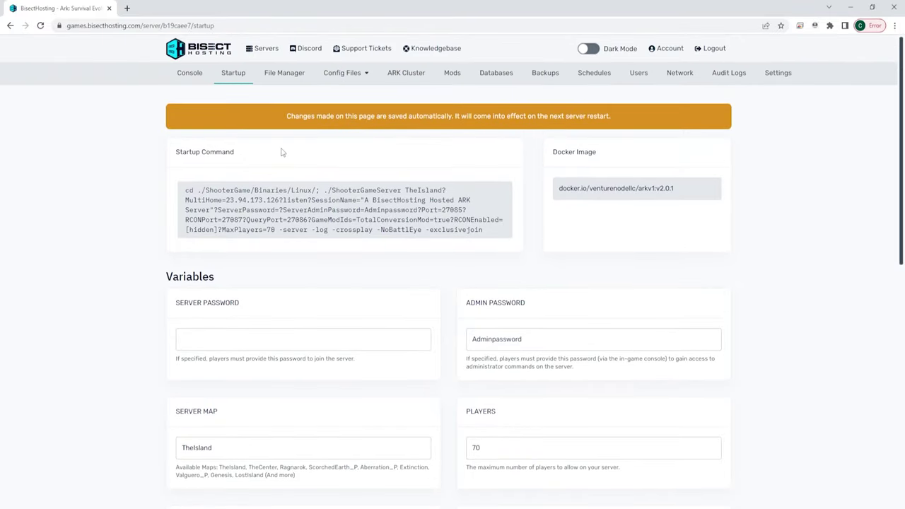
pyautogui.moveTo(289, 121); pyautogui.dragTo(615, 120)
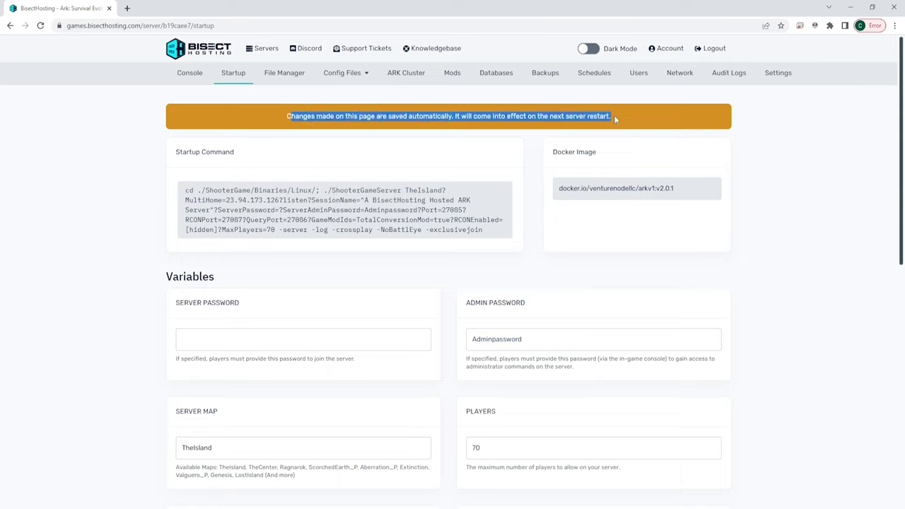
pyautogui.click(534, 260)
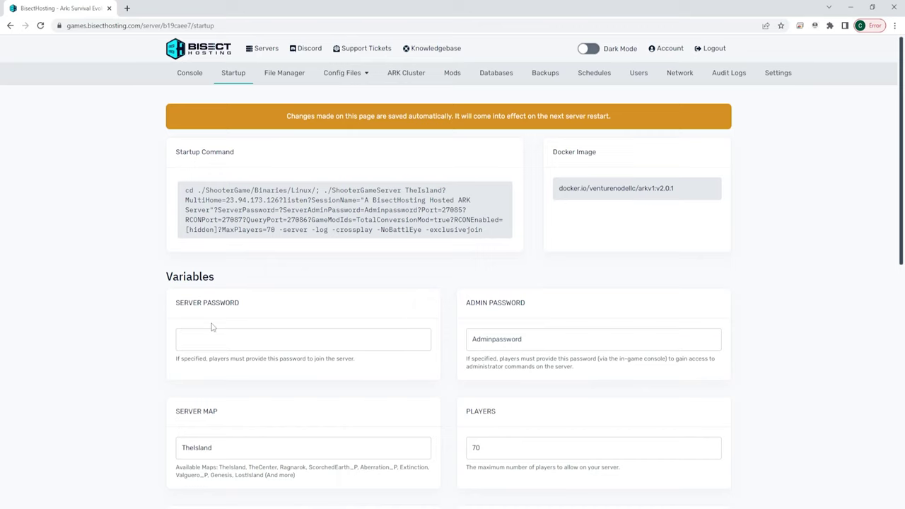
# Open the server's file manager
pyautogui.click(281, 75)
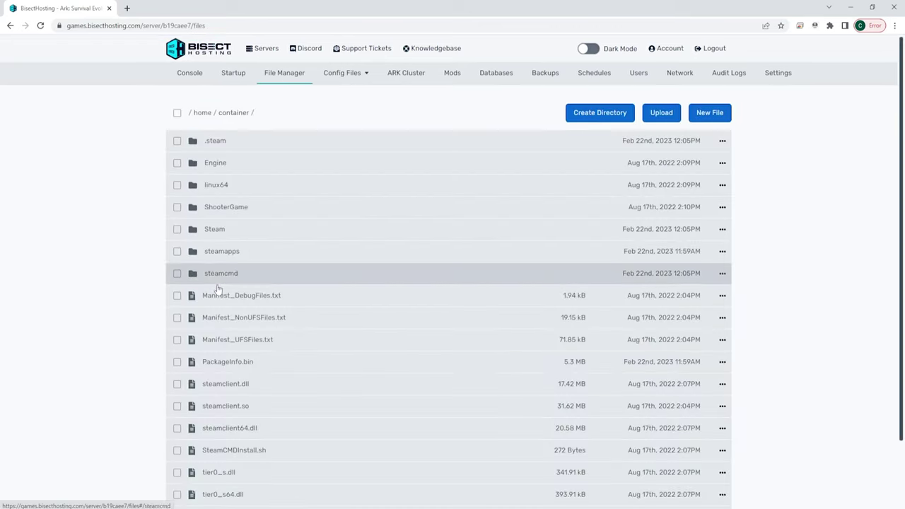
# View localconfig.vdf in the Steam/userdata/anonymous/config folder and open the container's steamapps folder
pyautogui.click(260, 234)
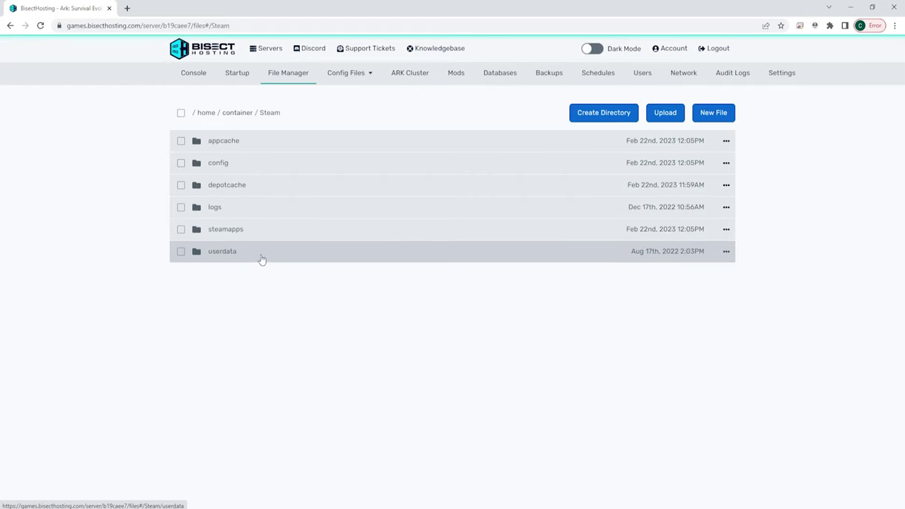
pyautogui.click(246, 259)
pyautogui.click(261, 142)
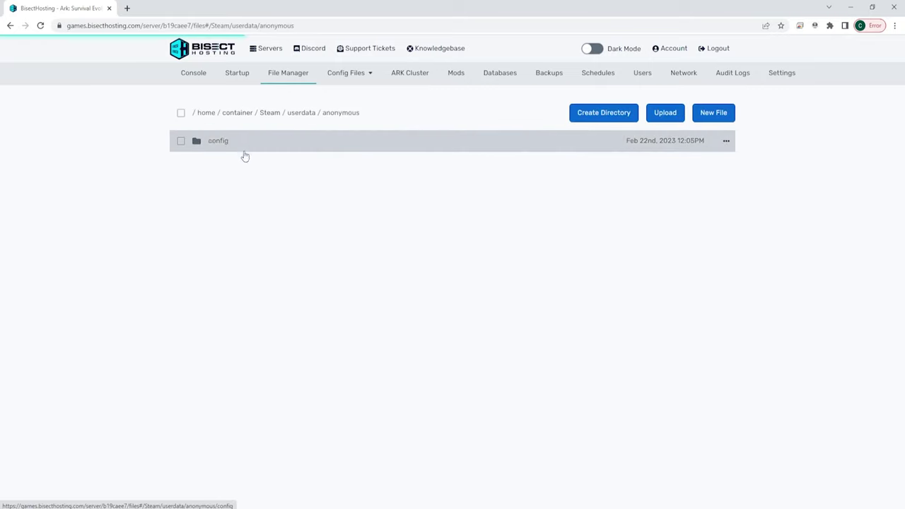
pyautogui.click(240, 149)
pyautogui.click(272, 145)
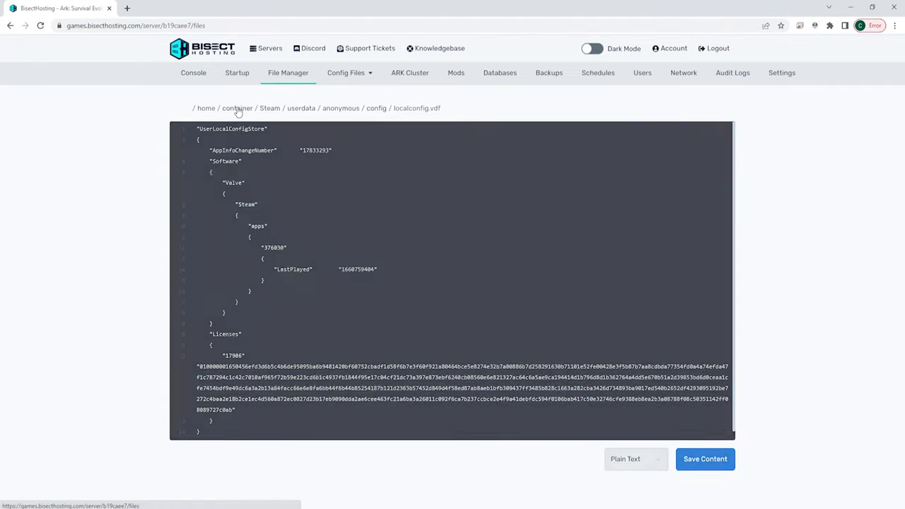
pyautogui.click(237, 109)
pyautogui.click(241, 256)
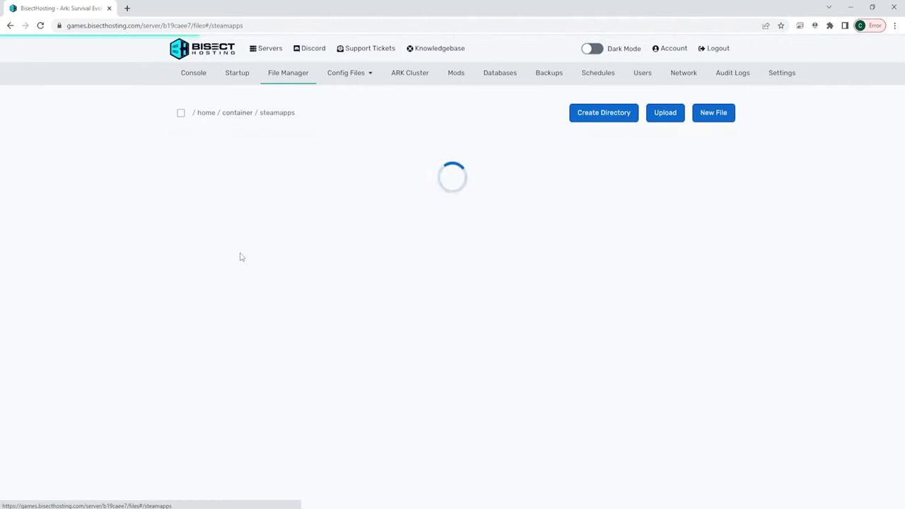
# Open the ARK Settings config file, GameUserSettings.ini, and look at its first settings
pyautogui.click(357, 75)
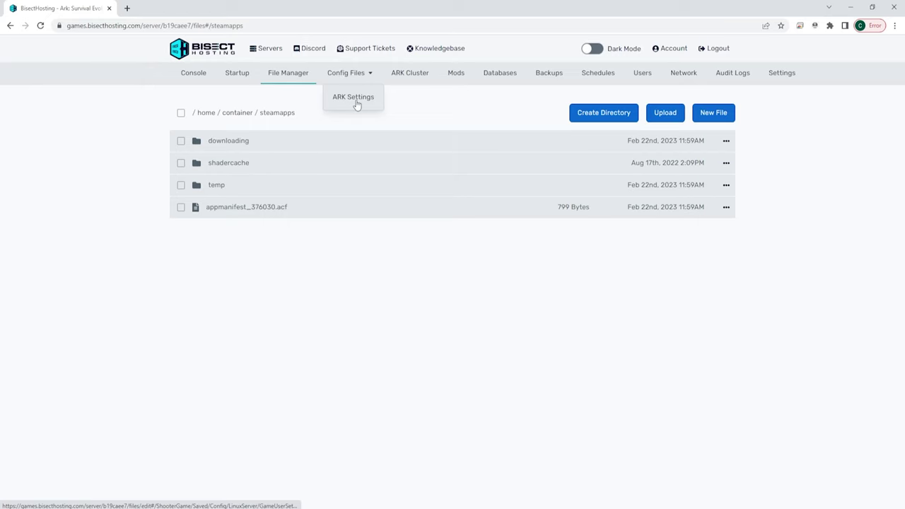
pyautogui.click(354, 98)
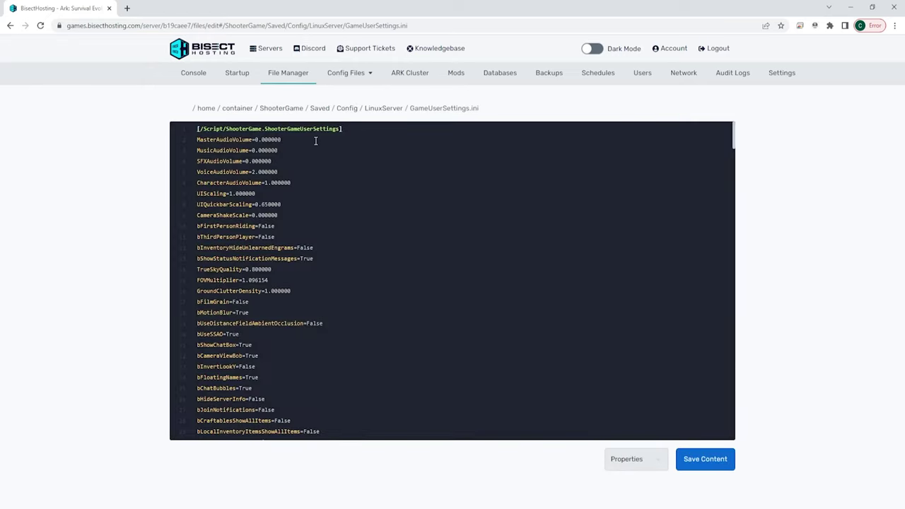
pyautogui.scroll(-1, 326, 234)
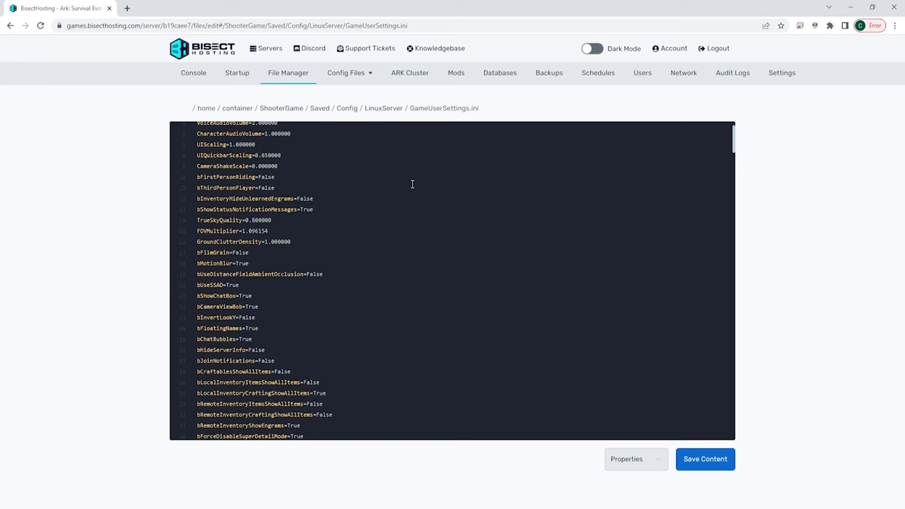
pyautogui.moveTo(412, 107); pyautogui.dragTo(483, 111)
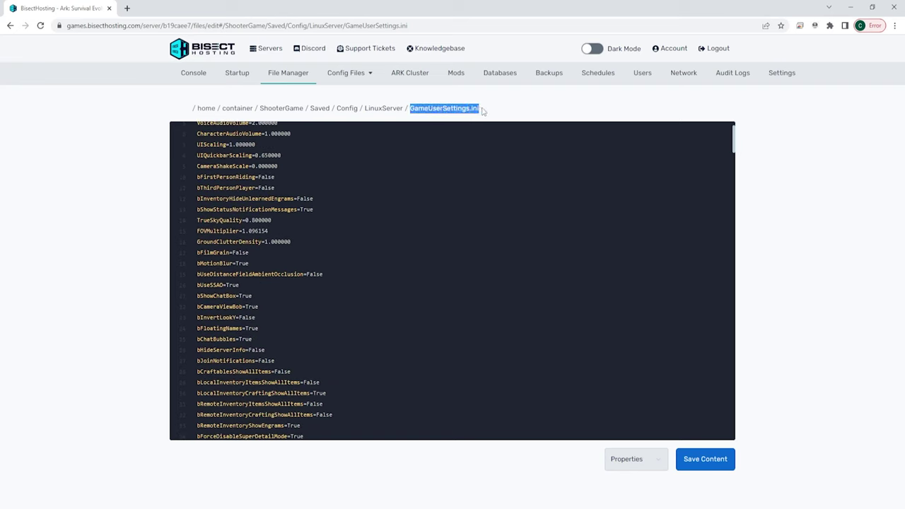
pyautogui.click(447, 174)
# In GameUserSettings.ini, set GraphicsQuality to 3 and LookUpDownSensitivity to 4.000000
pyautogui.scroll(-5, 317, 307)
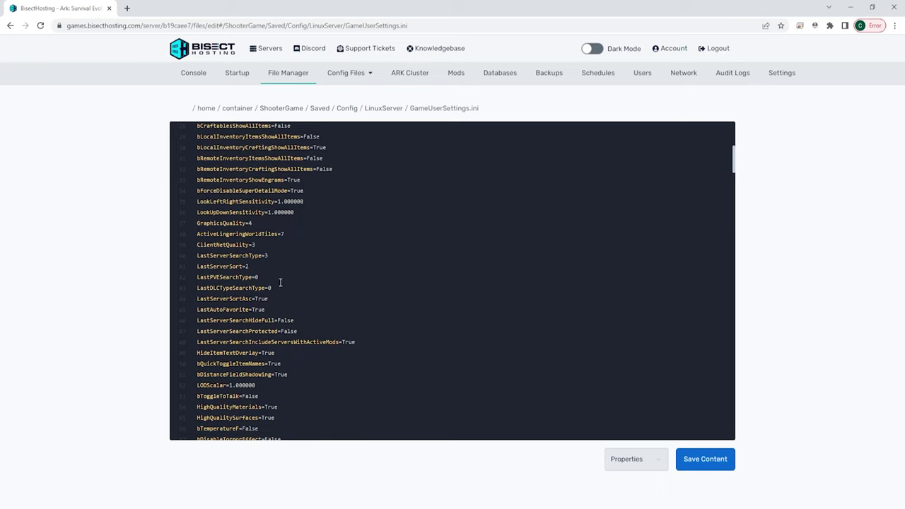
pyautogui.scroll(-1, 280, 283)
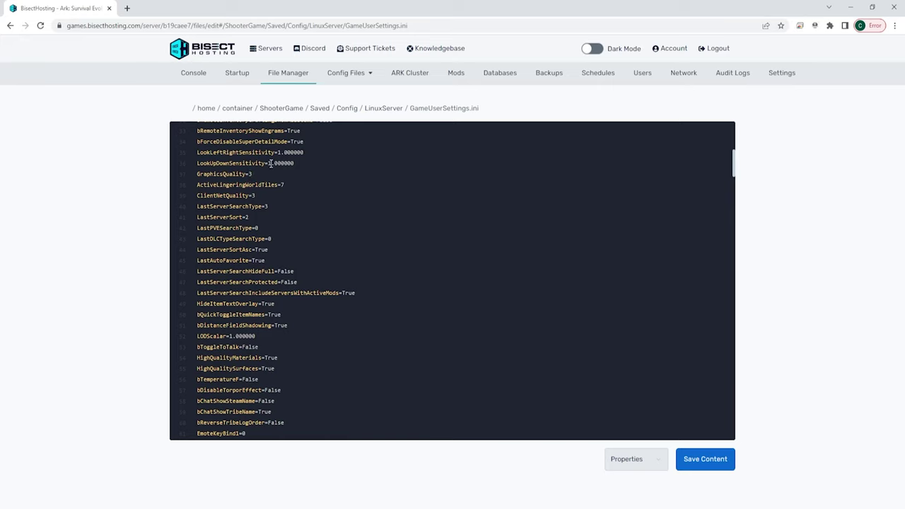
pyautogui.scroll(2, 282, 191)
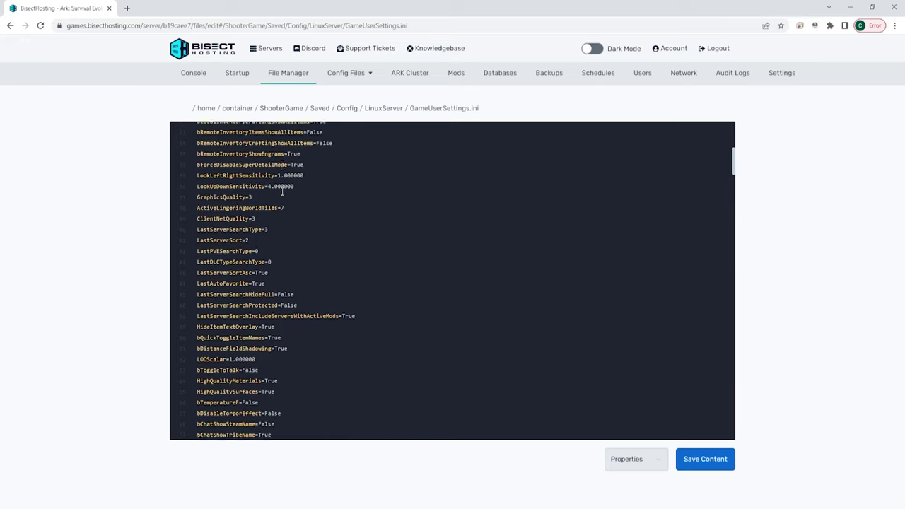
# Try to create a new ARK cluster for the server
pyautogui.click(407, 76)
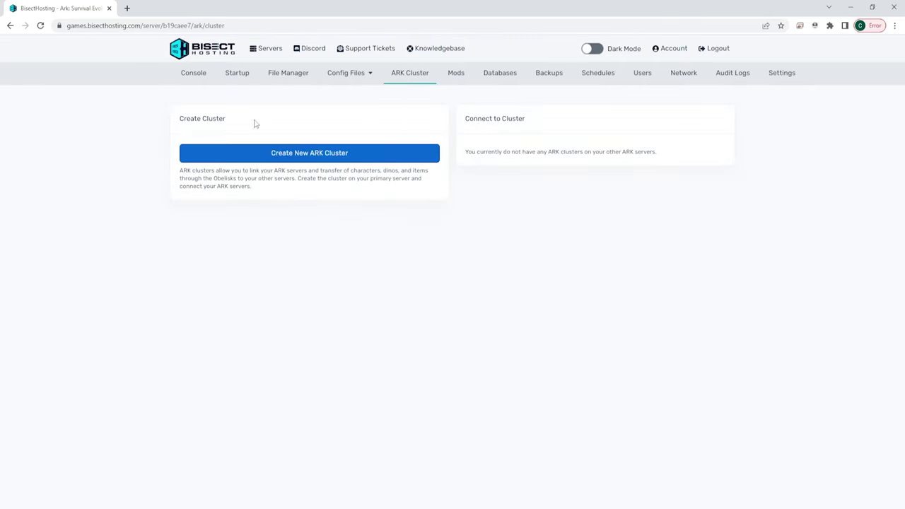
pyautogui.click(332, 159)
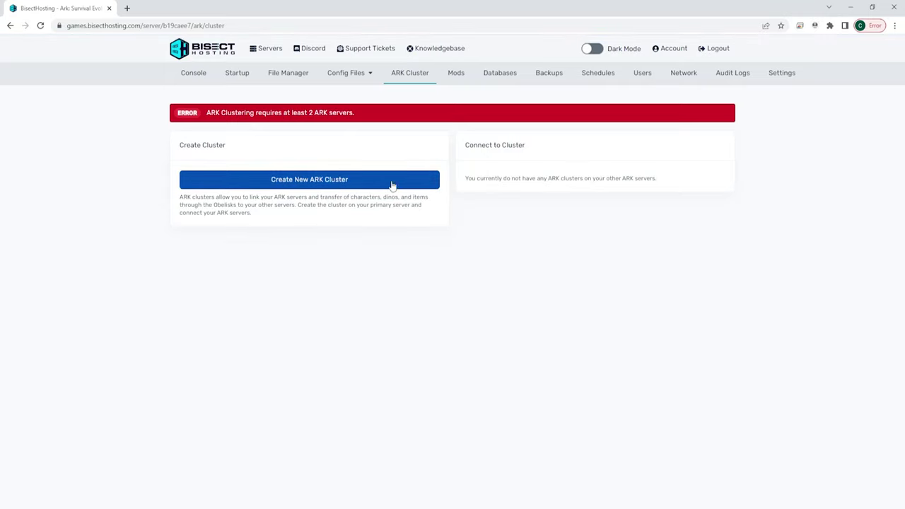
# Enter 2654575 as the Steam workshop ID in the server's mod installer
pyautogui.click(458, 76)
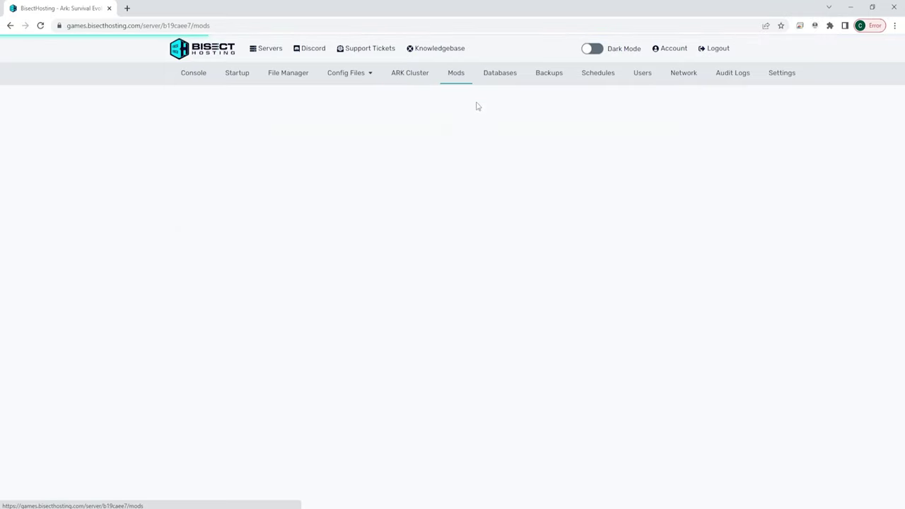
pyautogui.click(238, 158)
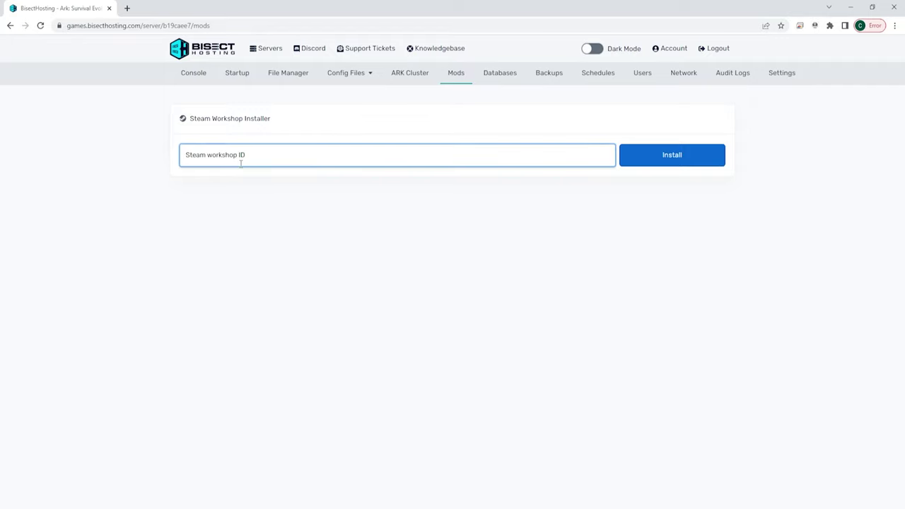
pyautogui.write('2654575')
# View the form for creating a new server database and close it without creating one
pyautogui.click(510, 81)
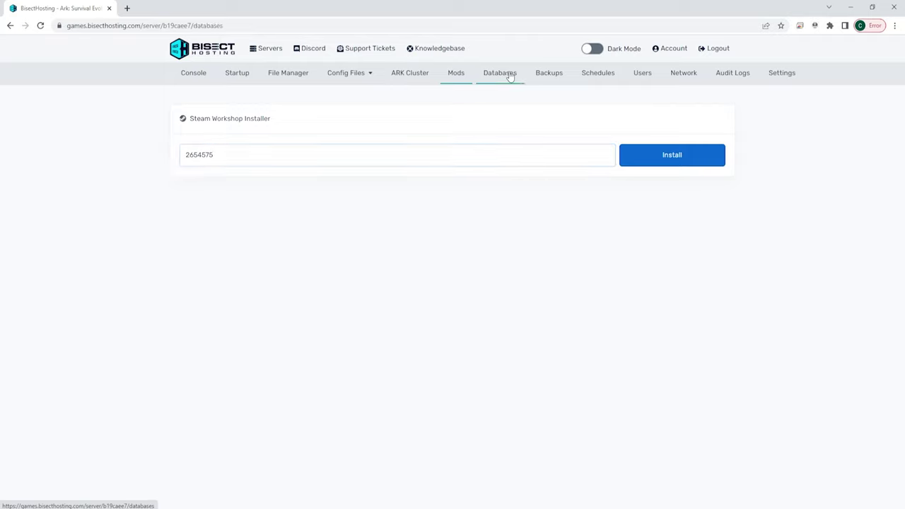
pyautogui.click(696, 135)
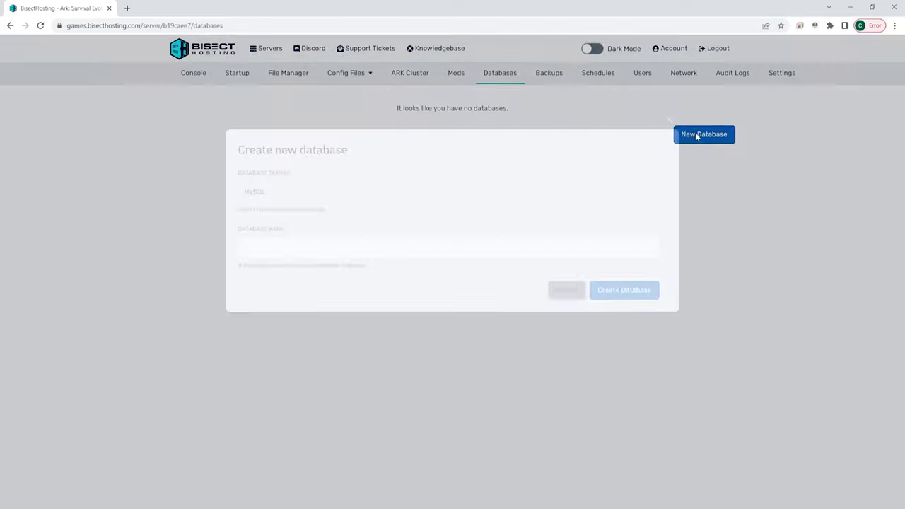
pyautogui.click(283, 251)
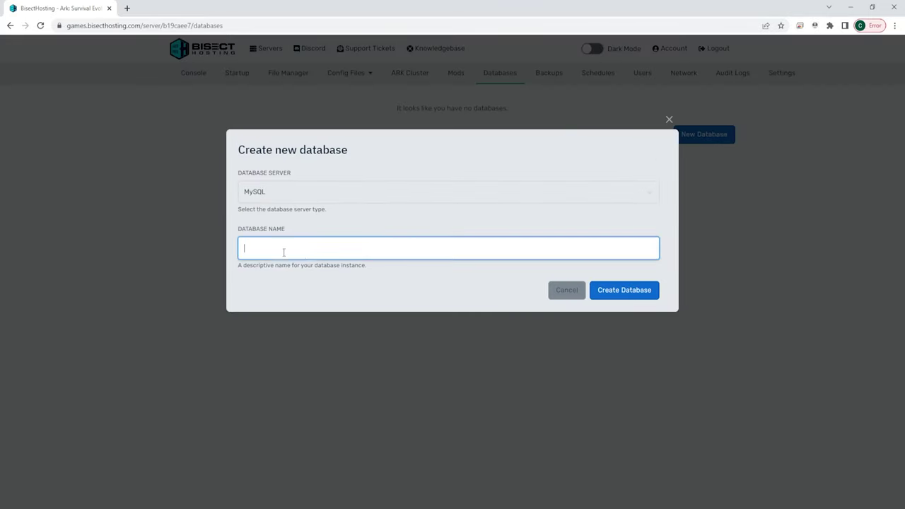
pyautogui.click(669, 119)
# Set up a restore of the 05 April, 2023 03:30 backup that moves current files to a folder and restores selected files
pyautogui.click(553, 82)
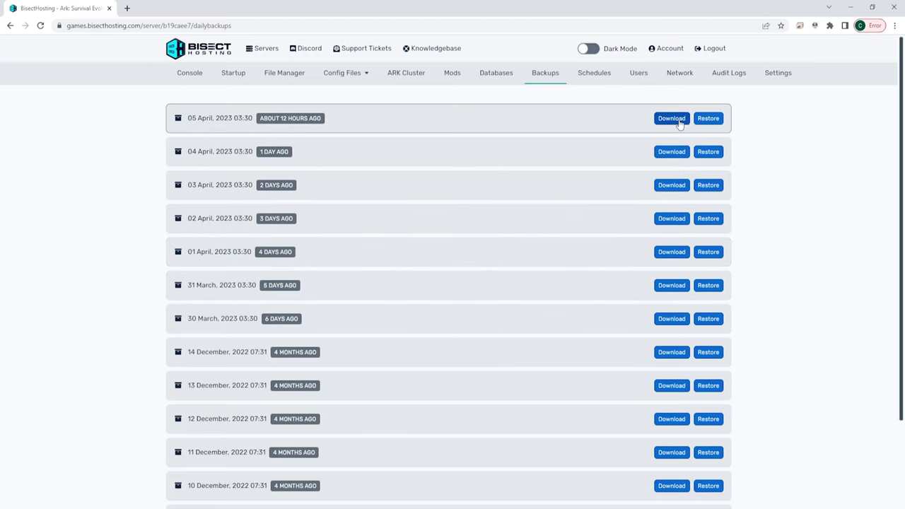
pyautogui.click(717, 119)
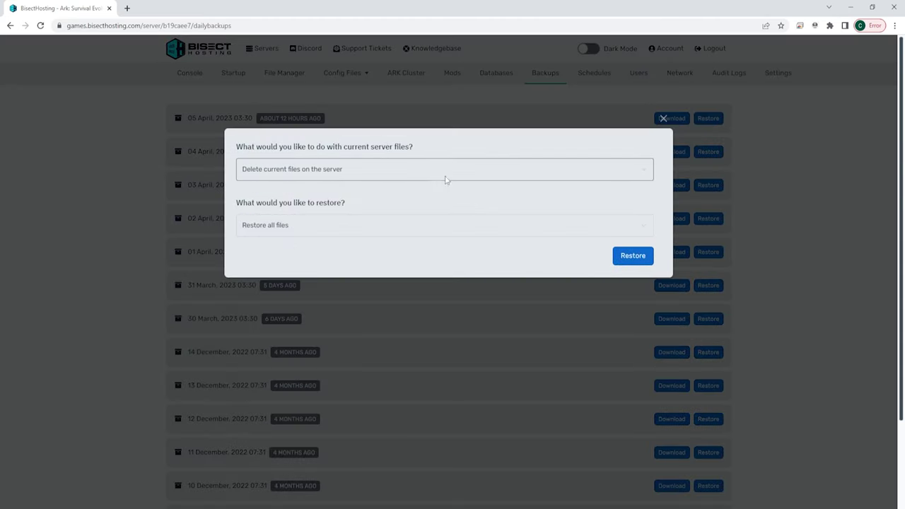
pyautogui.click(390, 174)
pyautogui.click(373, 195)
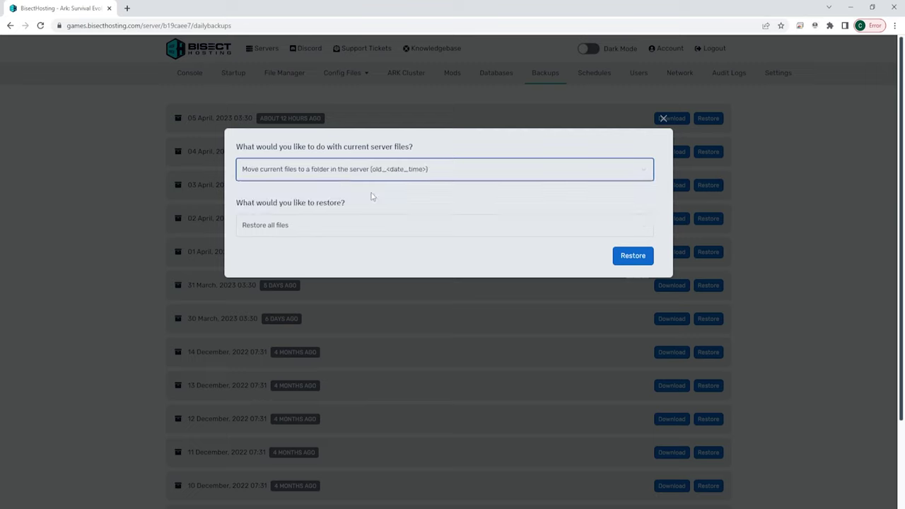
pyautogui.click(304, 227)
pyautogui.click(282, 252)
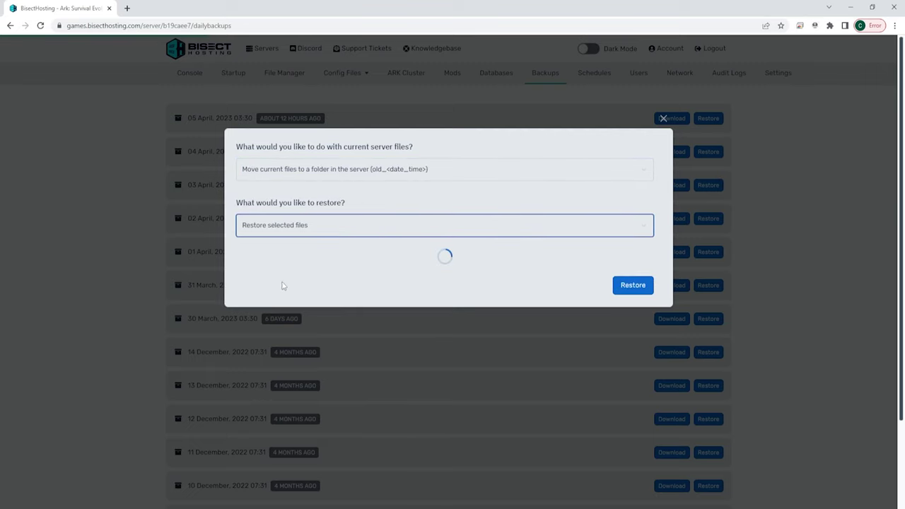
# Select linux64, vstdlib_s.dll, tier0_s.dll, .steam, Engine, ShooterGame and Steam for restoring, and close the restore options without restoring
pyautogui.scroll(-2, 258, 318)
pyautogui.click(259, 308)
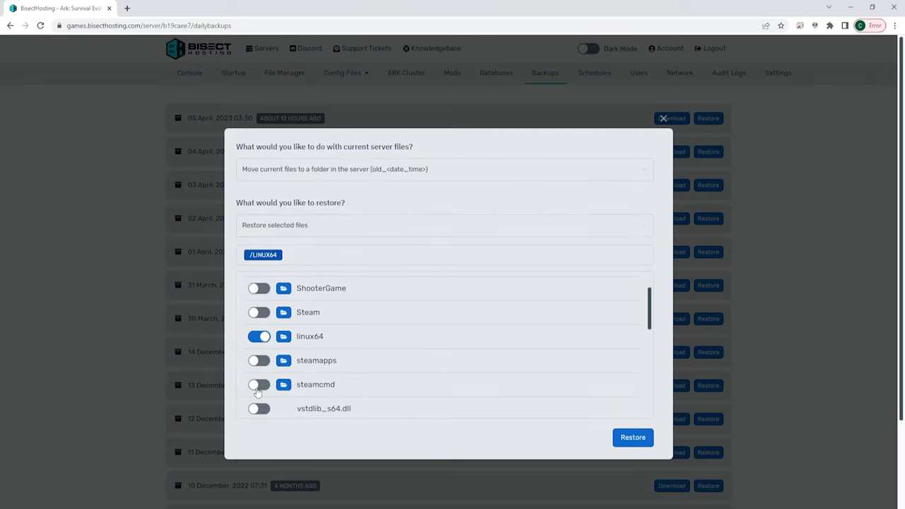
pyautogui.scroll(-1, 259, 389)
pyautogui.click(259, 382)
pyautogui.scroll(-2, 269, 367)
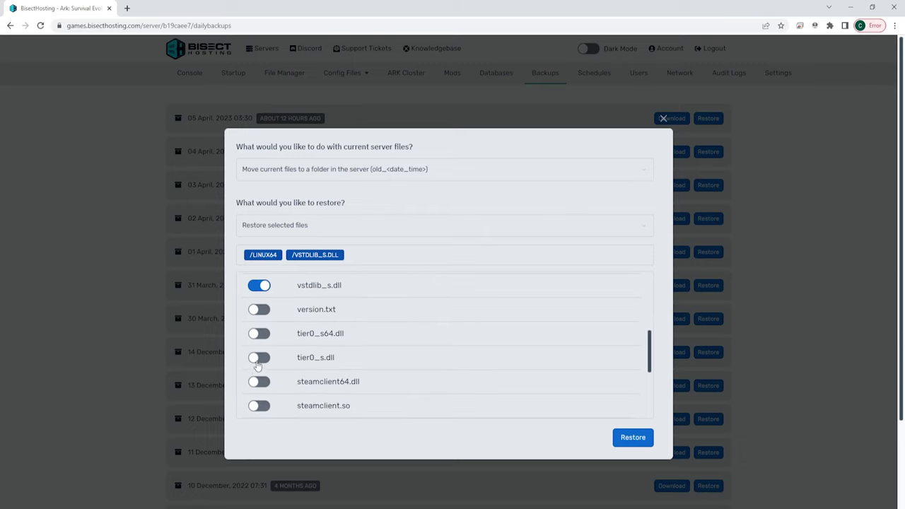
pyautogui.click(258, 360)
pyautogui.scroll(5, 258, 361)
pyautogui.click(259, 290)
pyautogui.click(259, 313)
pyautogui.click(261, 338)
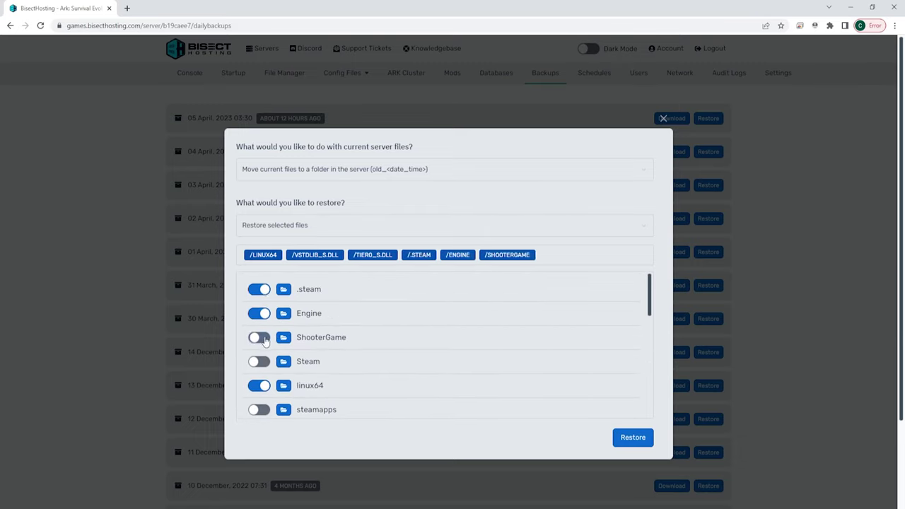
pyautogui.click(258, 362)
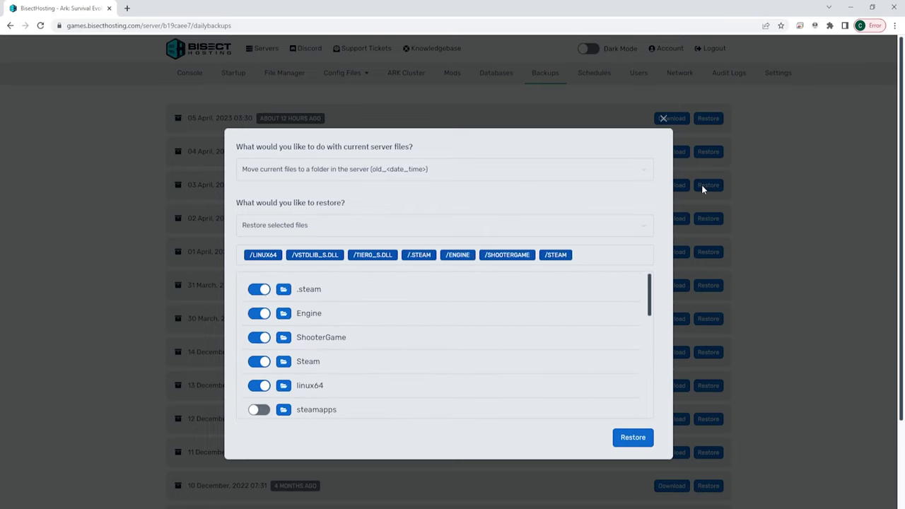
pyautogui.click(663, 118)
# In the existing schedule, fill in a new power action task that restarts the server, and close it without creating the task
pyautogui.click(600, 76)
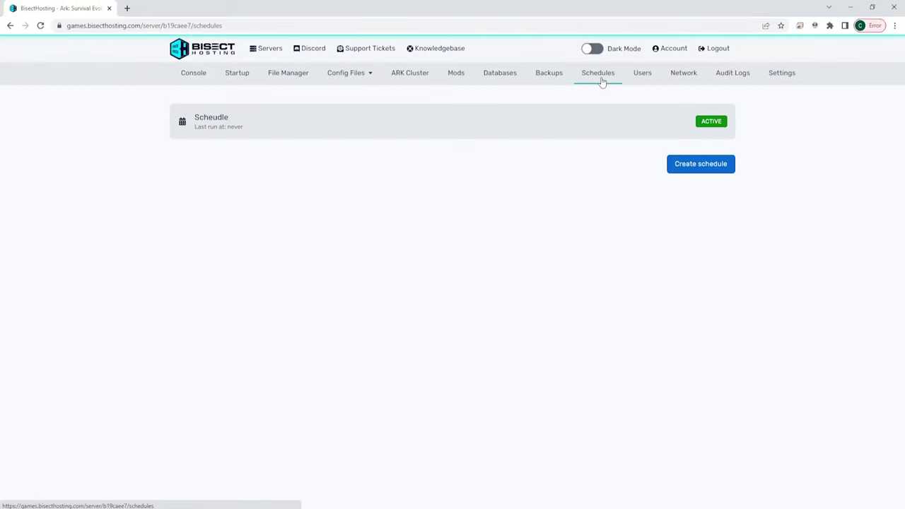
pyautogui.click(703, 125)
pyautogui.click(693, 133)
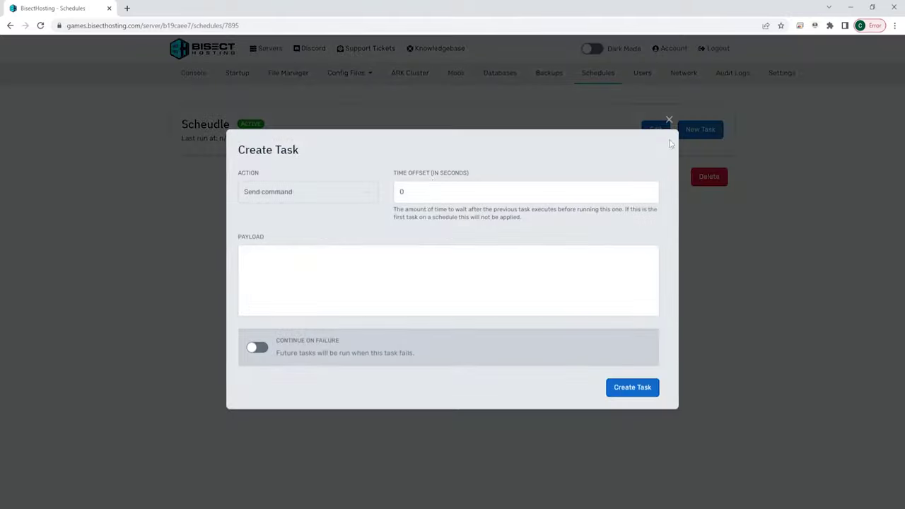
pyautogui.click(319, 198)
pyautogui.click(305, 217)
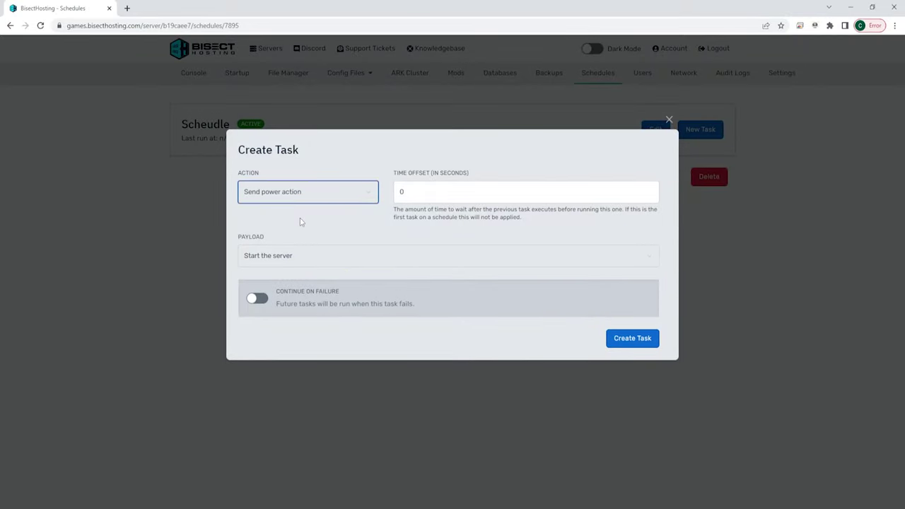
pyautogui.click(294, 256)
pyautogui.click(284, 279)
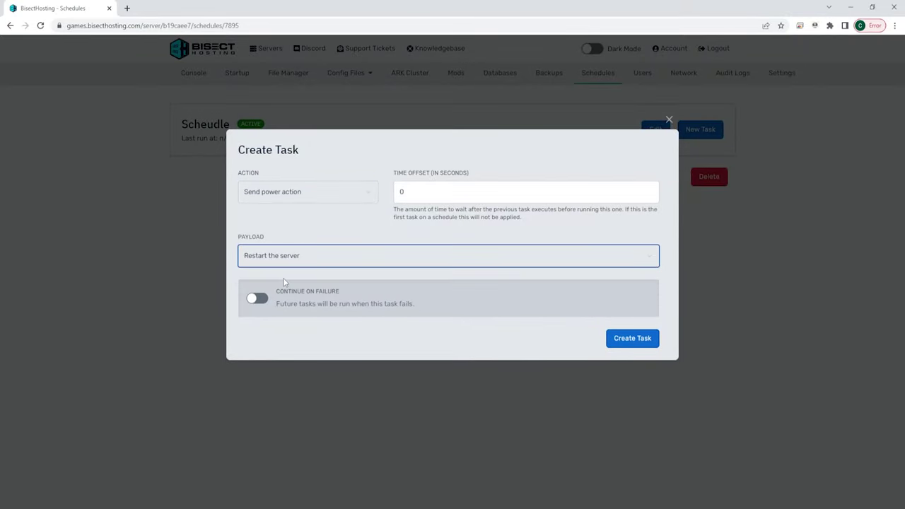
pyautogui.click(664, 122)
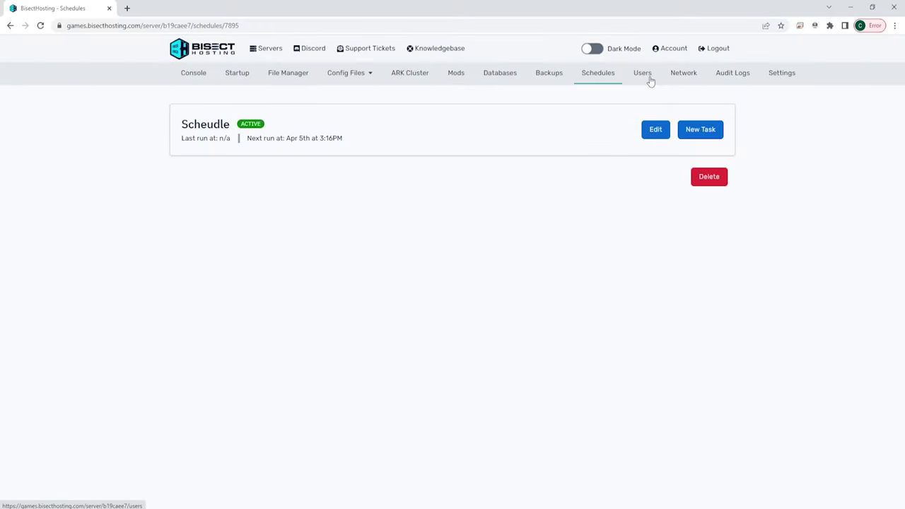
# Review the Control, Chat, User, File, Backup and Allocation permissions offered for a new subuser, and close the form without inviting anyone
pyautogui.click(649, 77)
pyautogui.click(700, 136)
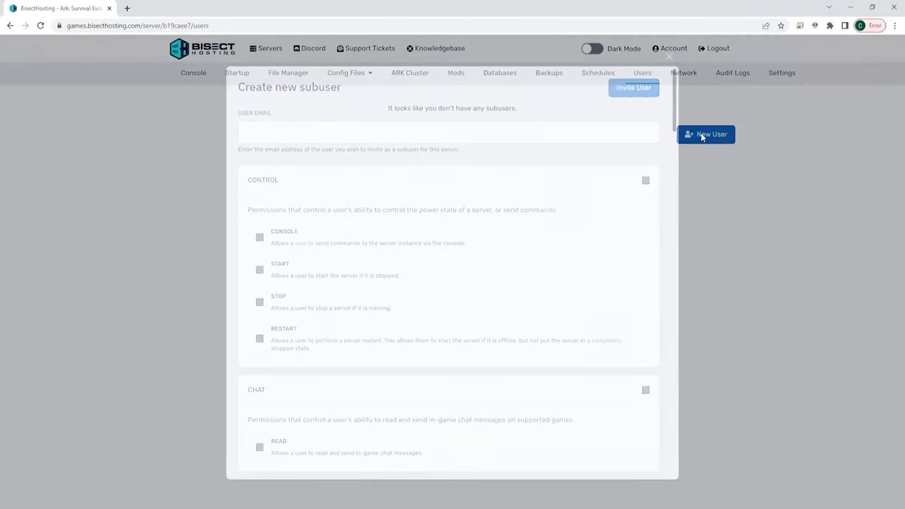
pyautogui.click(398, 140)
pyautogui.scroll(-1, 398, 141)
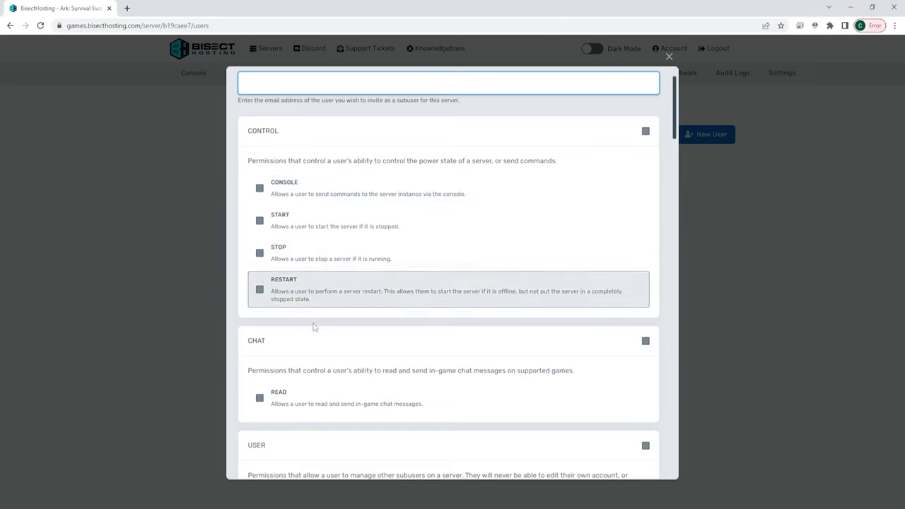
pyautogui.scroll(-2, 355, 332)
pyautogui.scroll(-3, 332, 296)
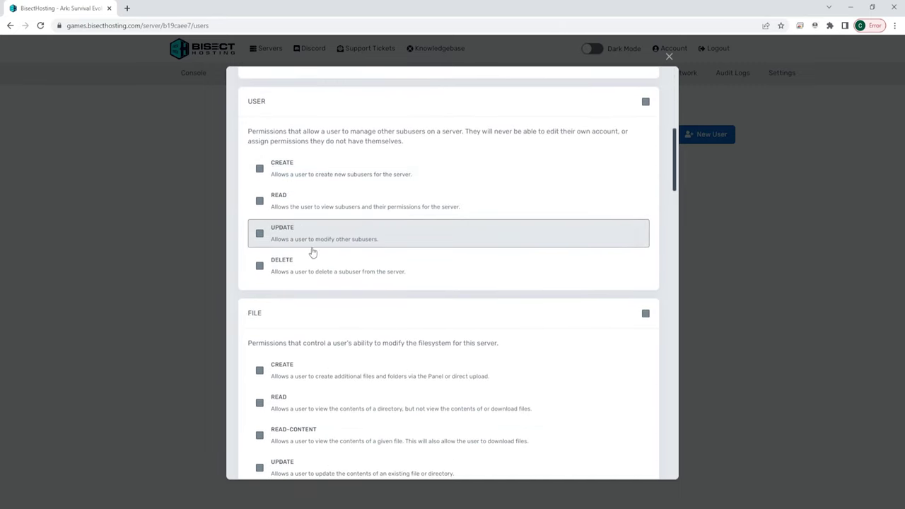
pyautogui.scroll(-1, 354, 325)
pyautogui.scroll(-1, 324, 345)
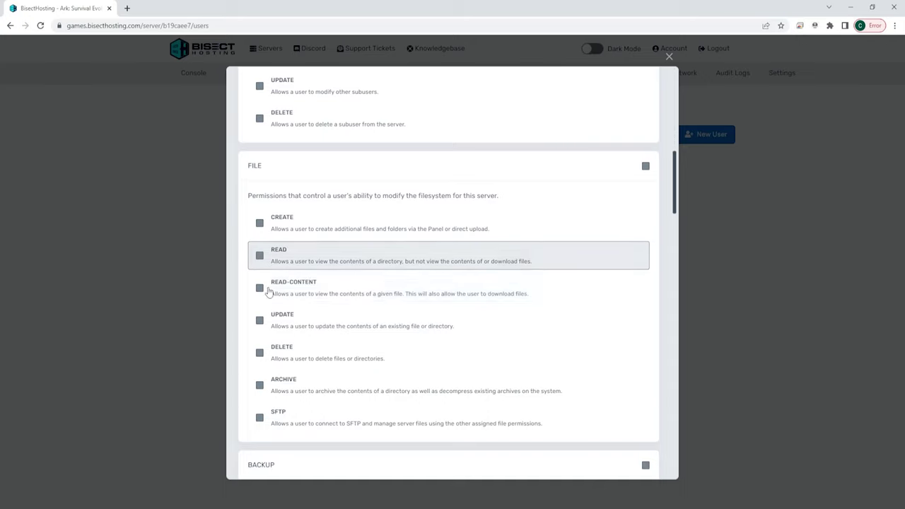
pyautogui.scroll(-3, 324, 389)
pyautogui.scroll(-5, 340, 349)
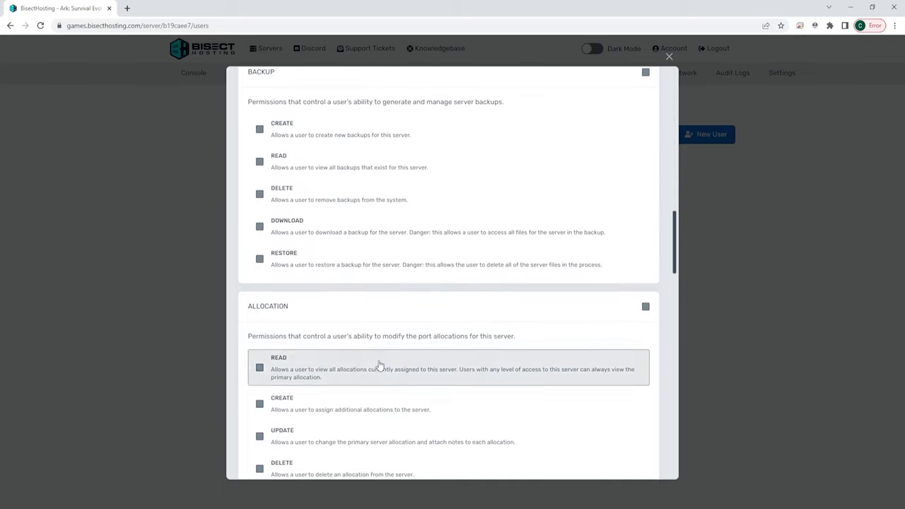
pyautogui.click(670, 57)
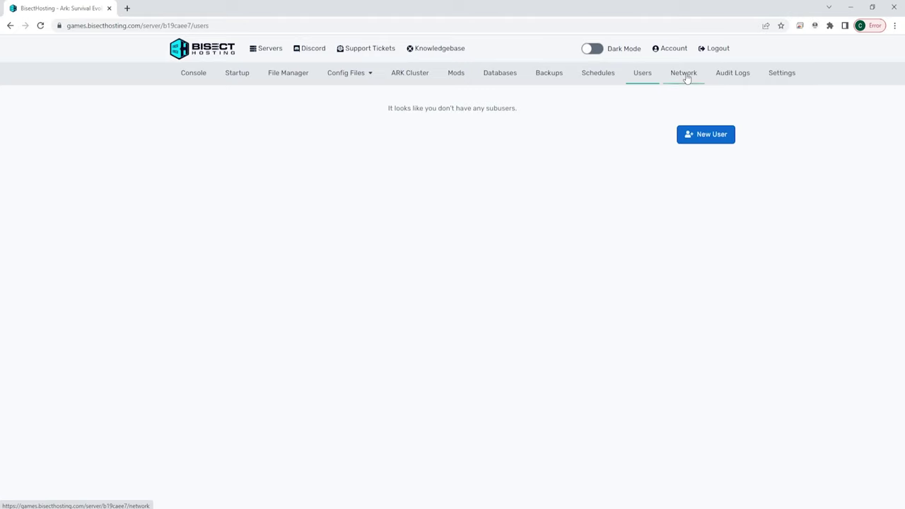
# View the server's network page and examine the SFTP server address and username in the server settings
pyautogui.click(684, 74)
pyautogui.click(781, 73)
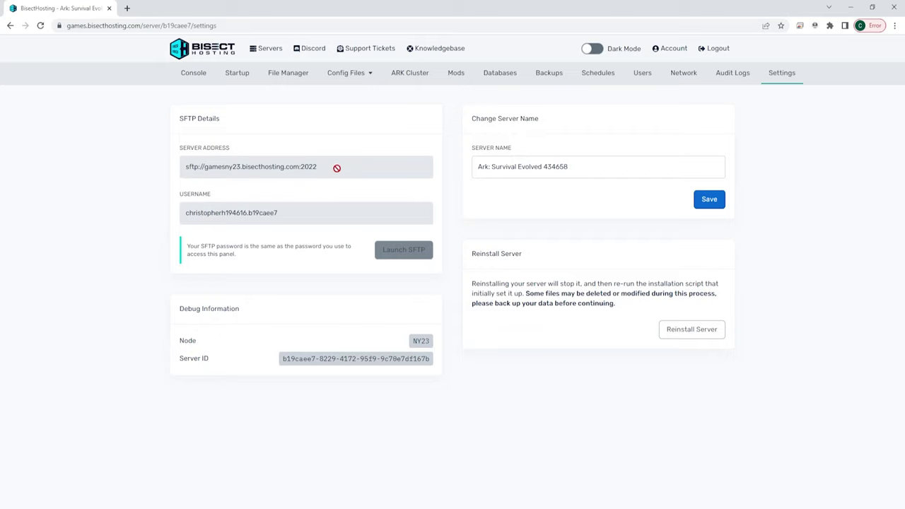
pyautogui.moveTo(336, 168); pyautogui.dragTo(182, 176)
pyautogui.moveTo(285, 212); pyautogui.dragTo(173, 225)
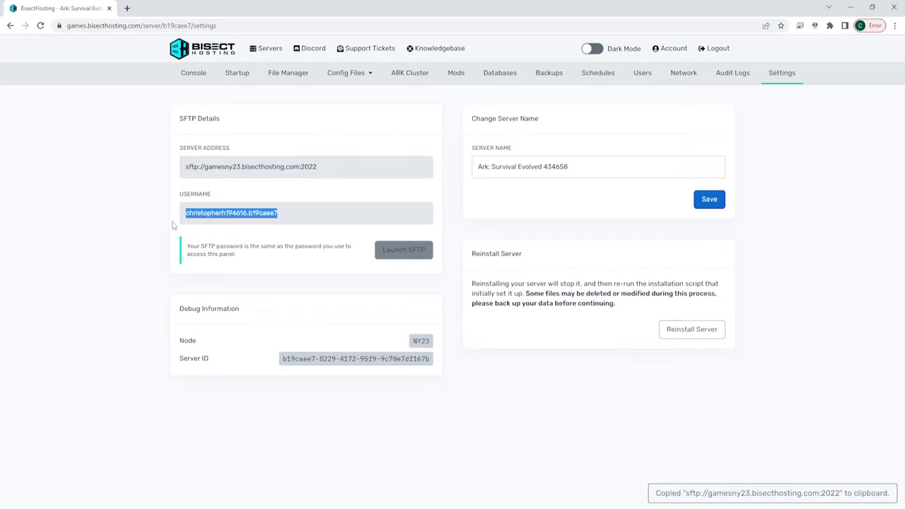
pyautogui.click(315, 222)
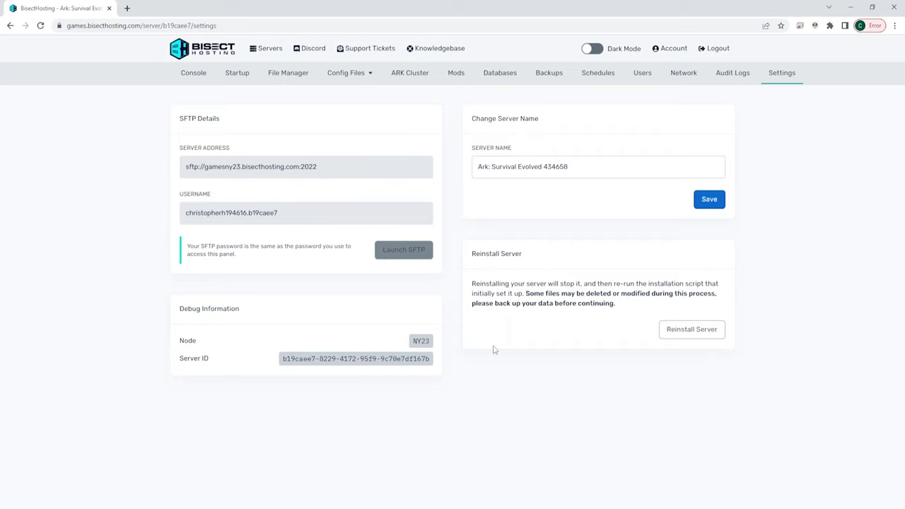
# Rename the server to "Ark Server" and save the new name
pyautogui.moveTo(569, 167); pyautogui.dragTo(462, 177)
pyautogui.write('Ark Server')
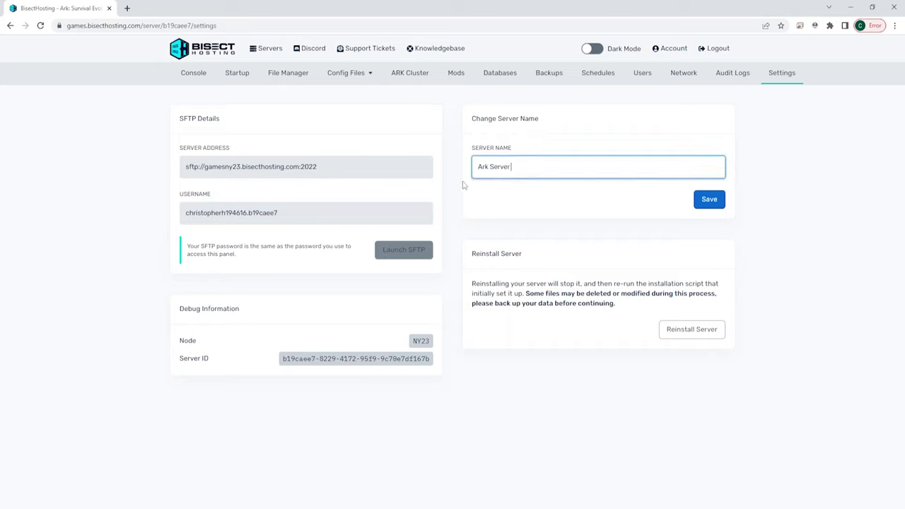
pyautogui.click(709, 200)
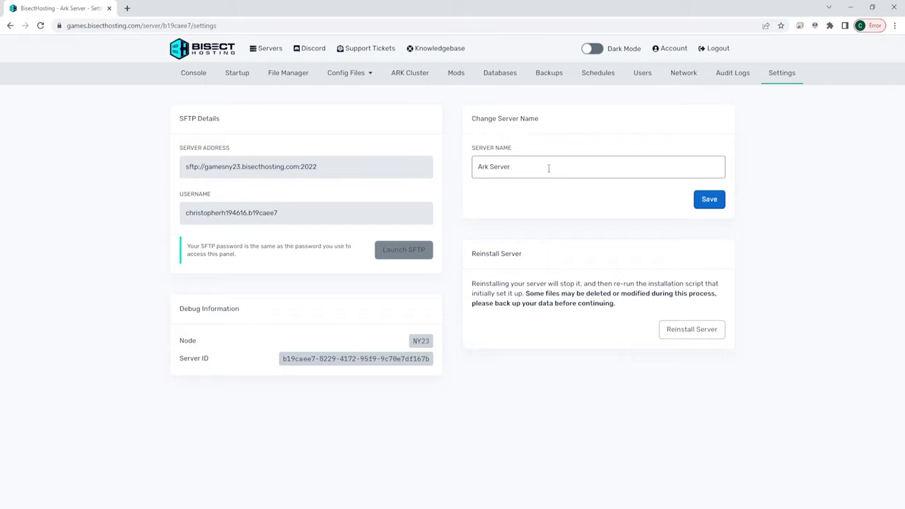
# Set up a server reinstall that deletes current files for a fresh install, and close the confirmation without reinstalling
pyautogui.moveTo(477, 253); pyautogui.dragTo(538, 265)
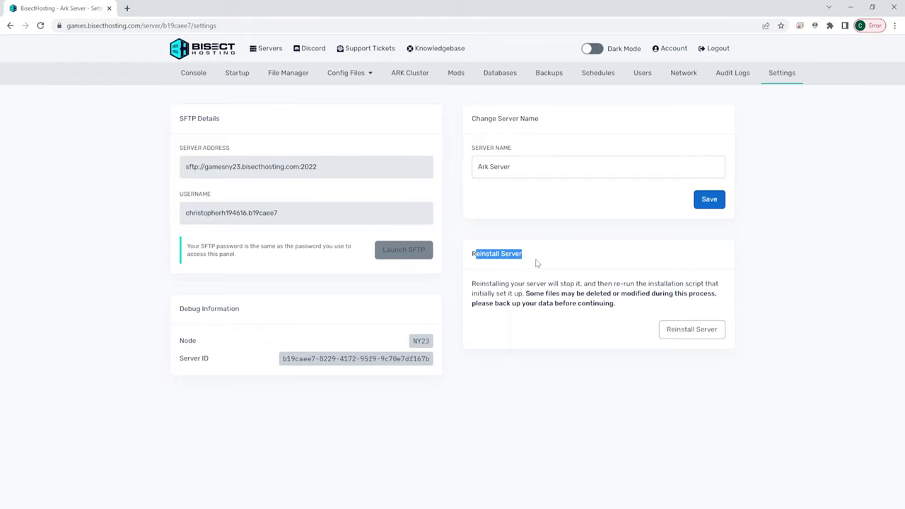
pyautogui.click(538, 265)
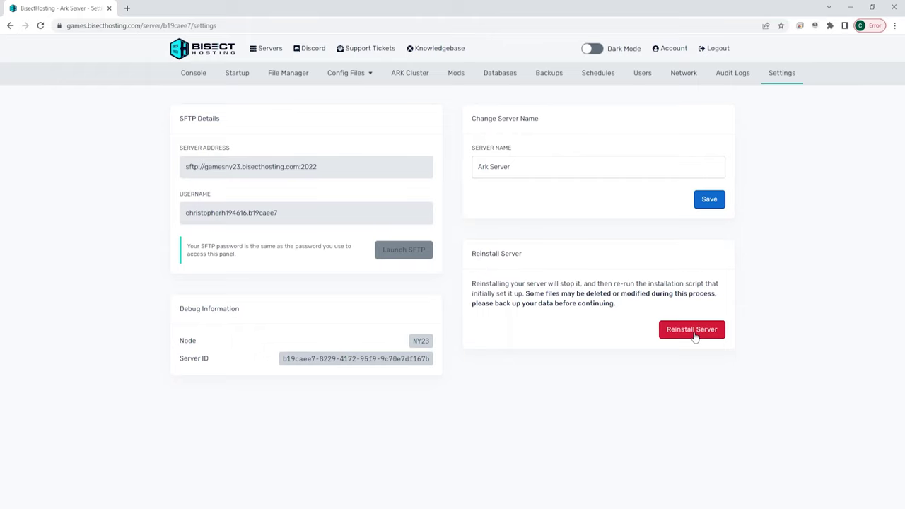
pyautogui.click(693, 333)
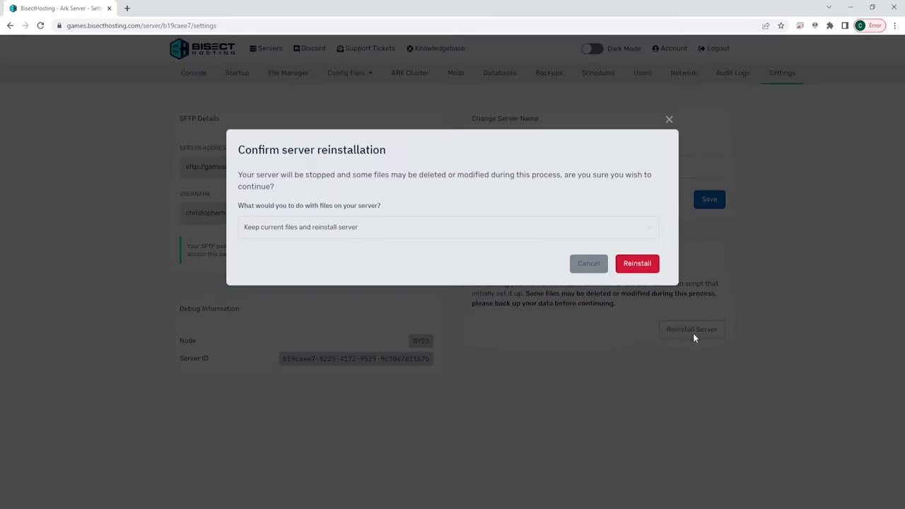
pyautogui.click(320, 227)
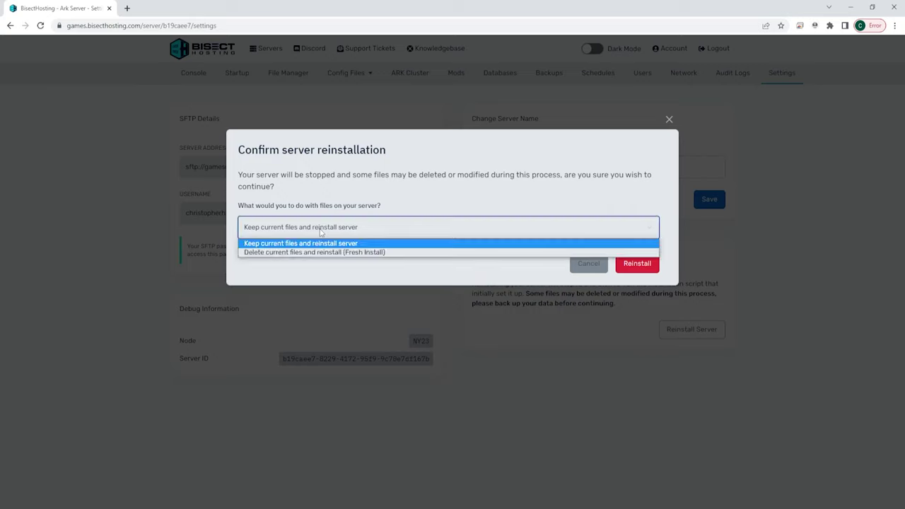
pyautogui.click(273, 252)
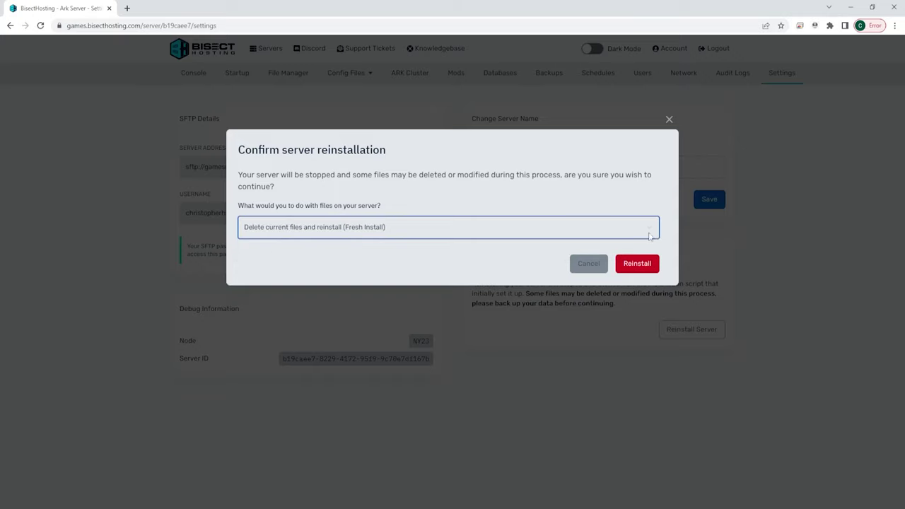
pyautogui.click(669, 119)
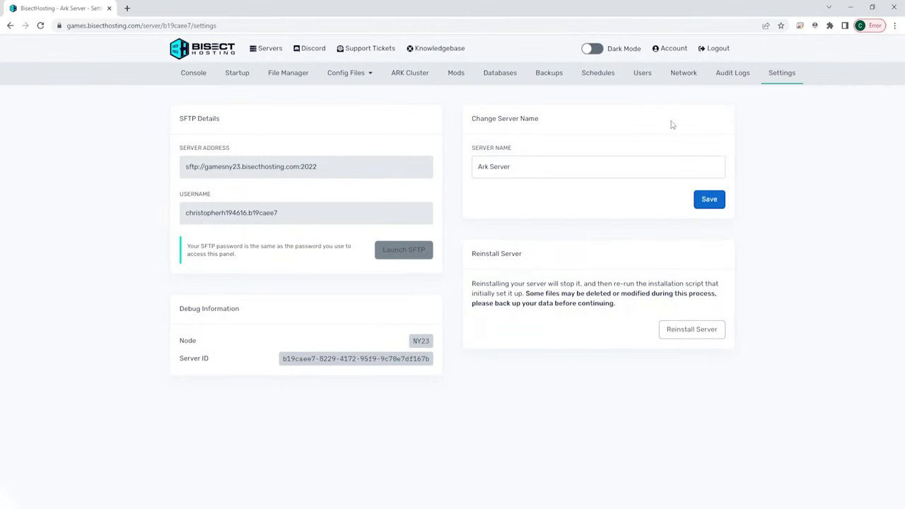